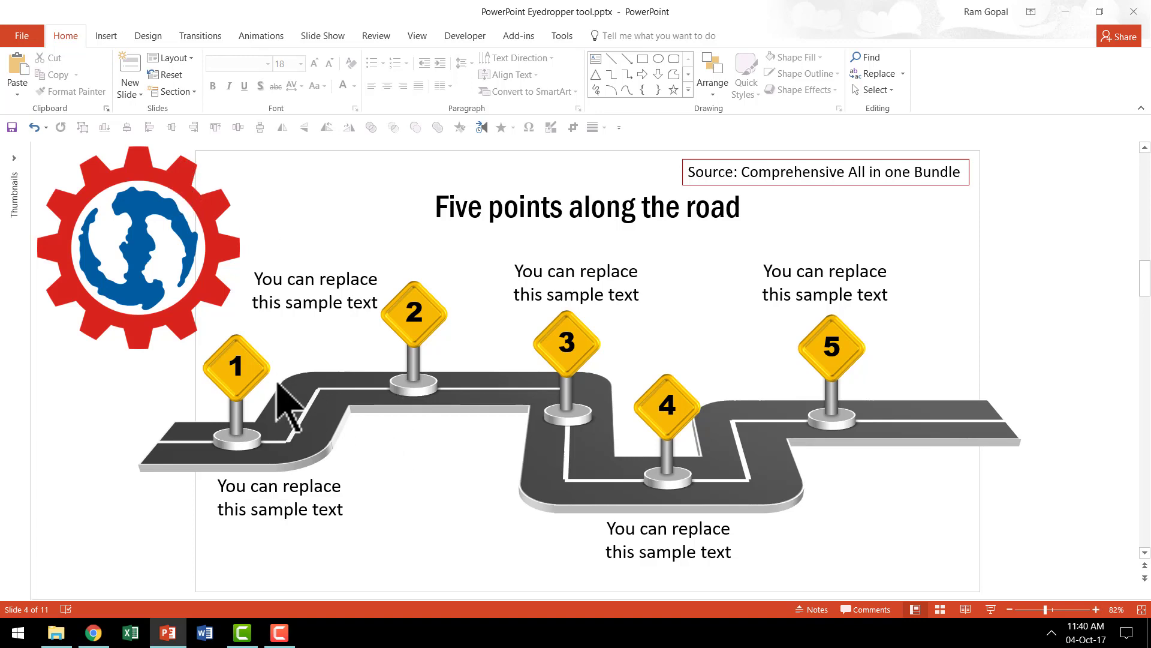
- Fill sign 1's diamond with the logo's blue using the Shape Fill eyedropper
{"action": "left_click", "coordinate": [262, 369]}
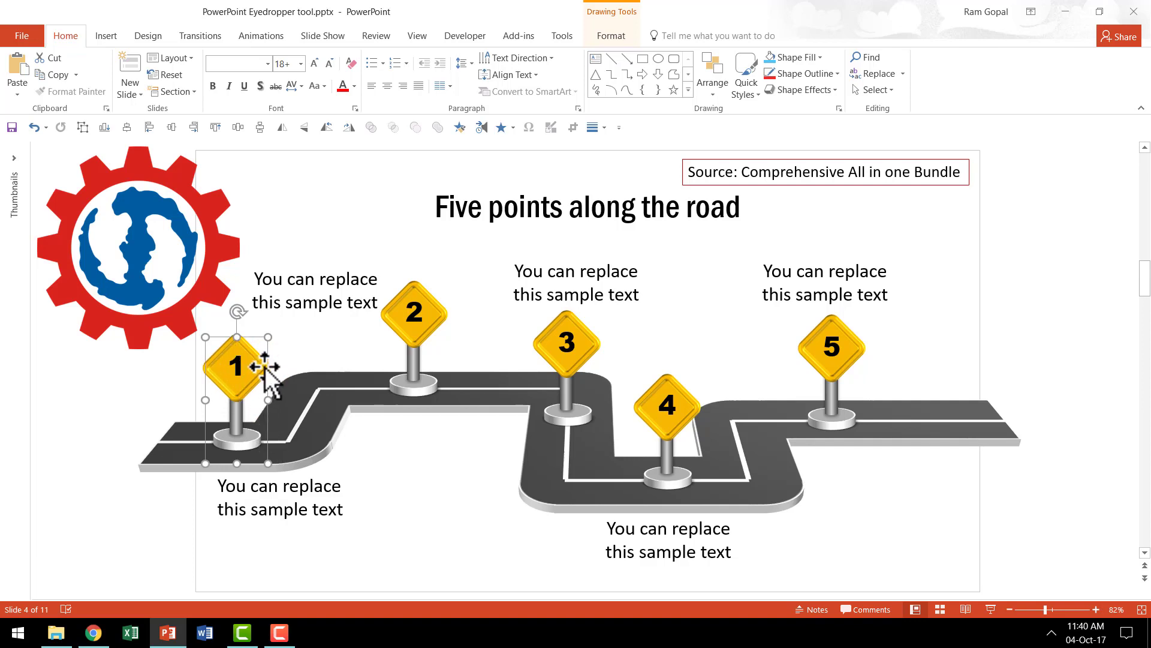
{"action": "left_click", "coordinate": [256, 362]}
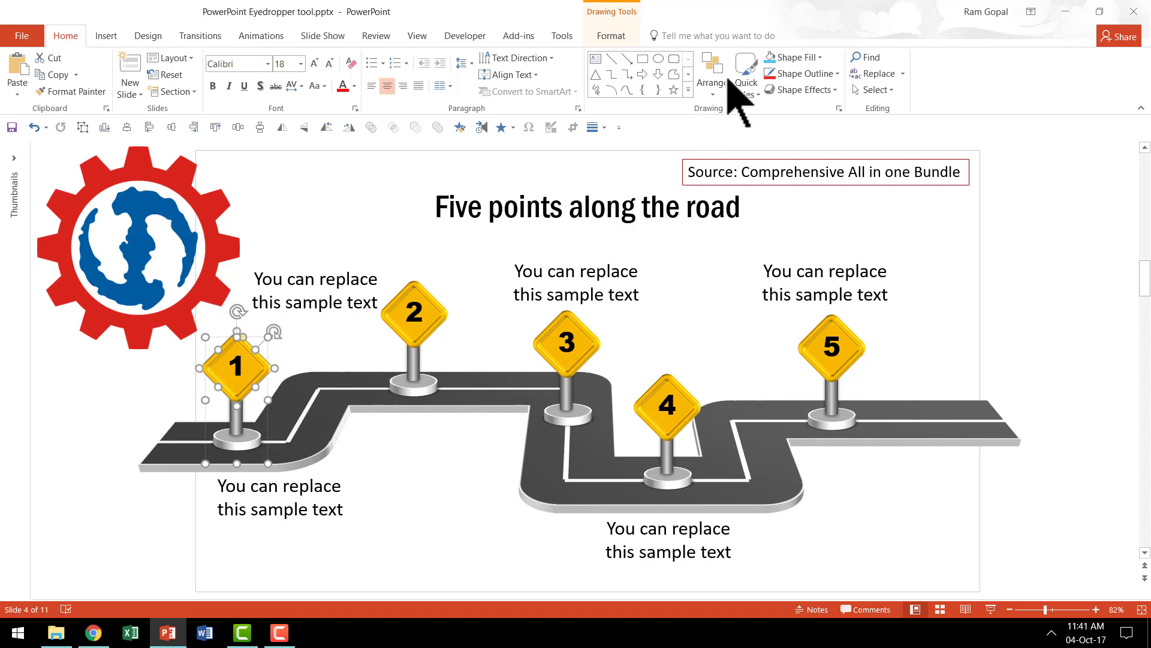
{"action": "left_click", "coordinate": [810, 57]}
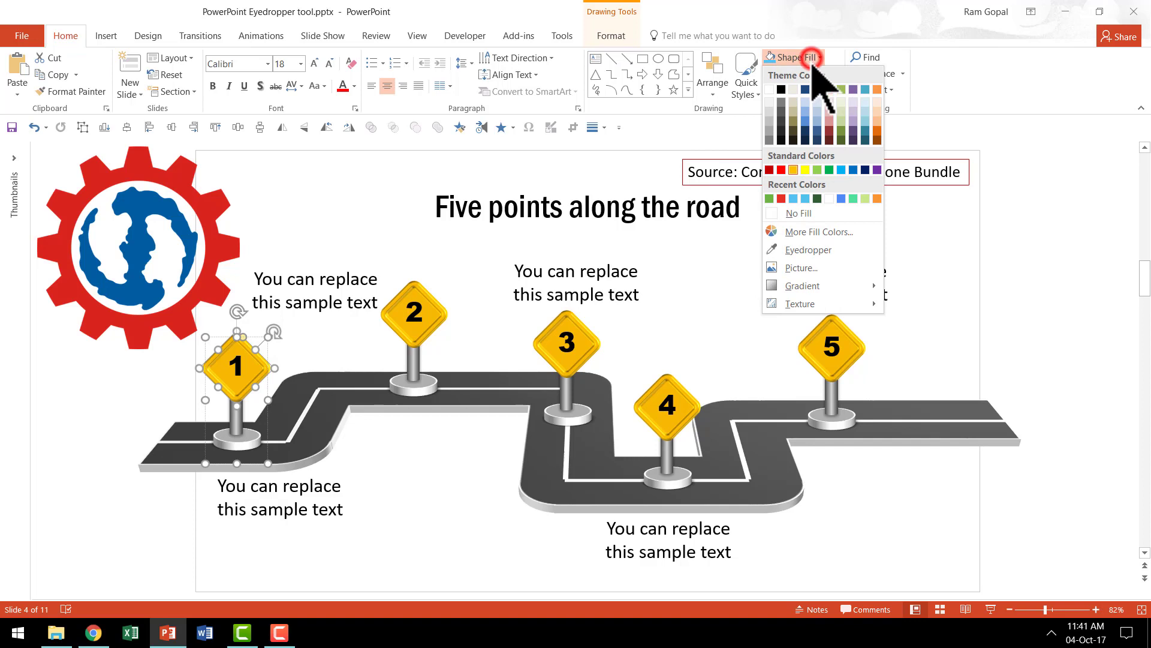
{"action": "left_click", "coordinate": [823, 251]}
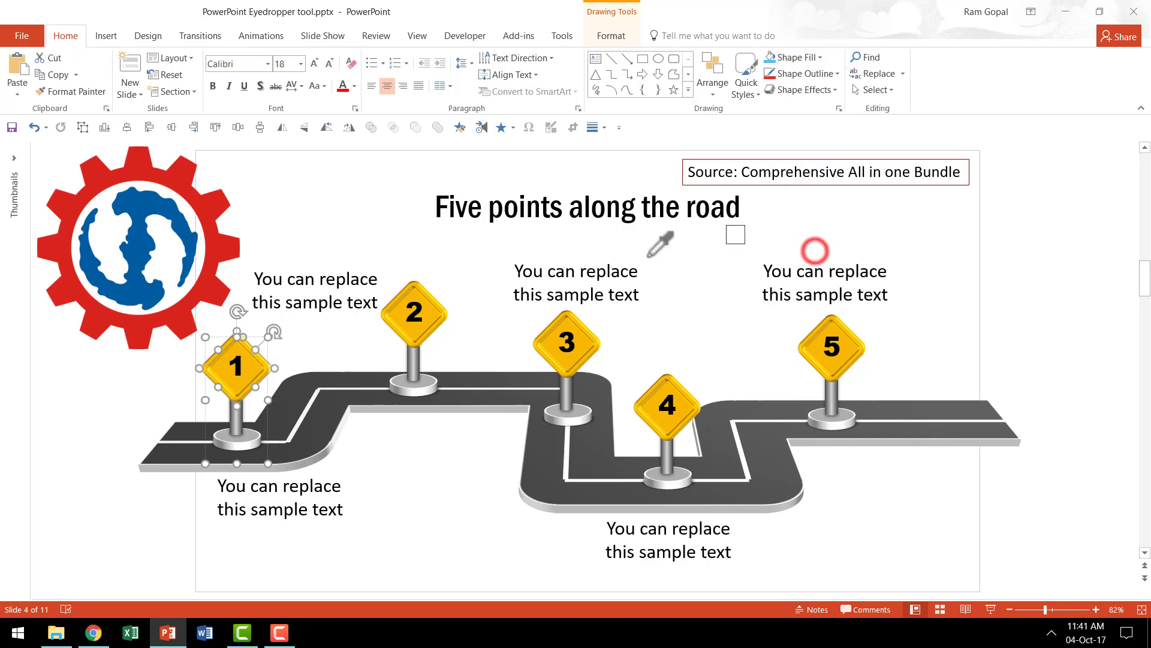
{"action": "left_click", "coordinate": [144, 203]}
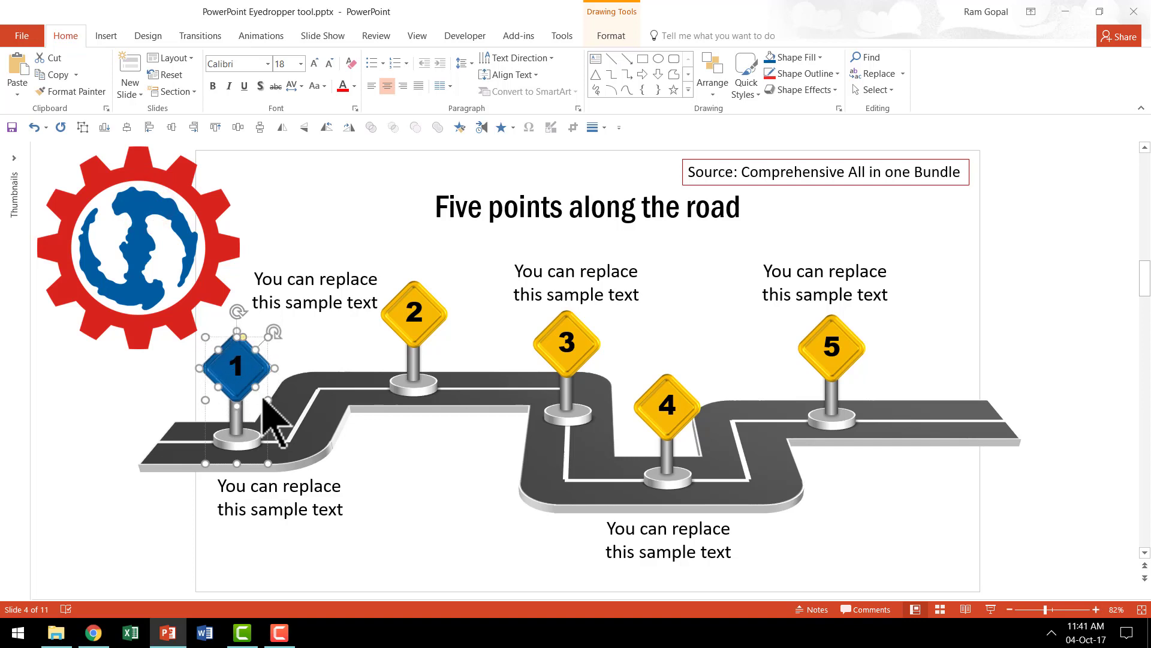
- Make the number 1 inside sign 1 white
{"action": "left_click", "coordinate": [247, 370]}
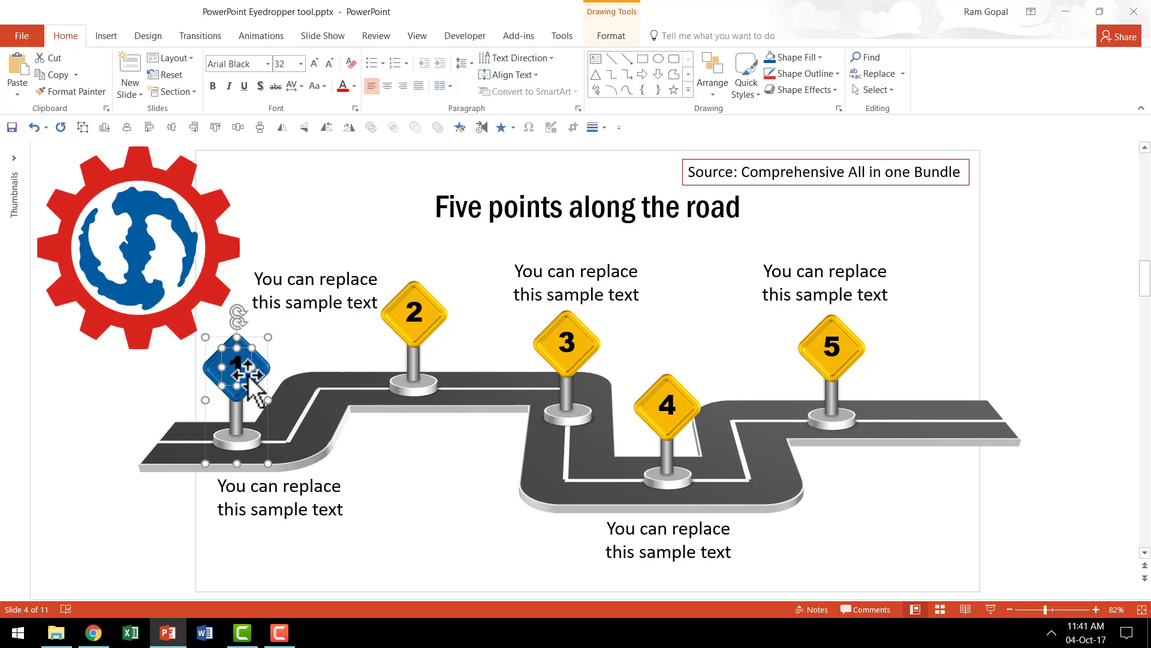
{"action": "left_click", "coordinate": [354, 85]}
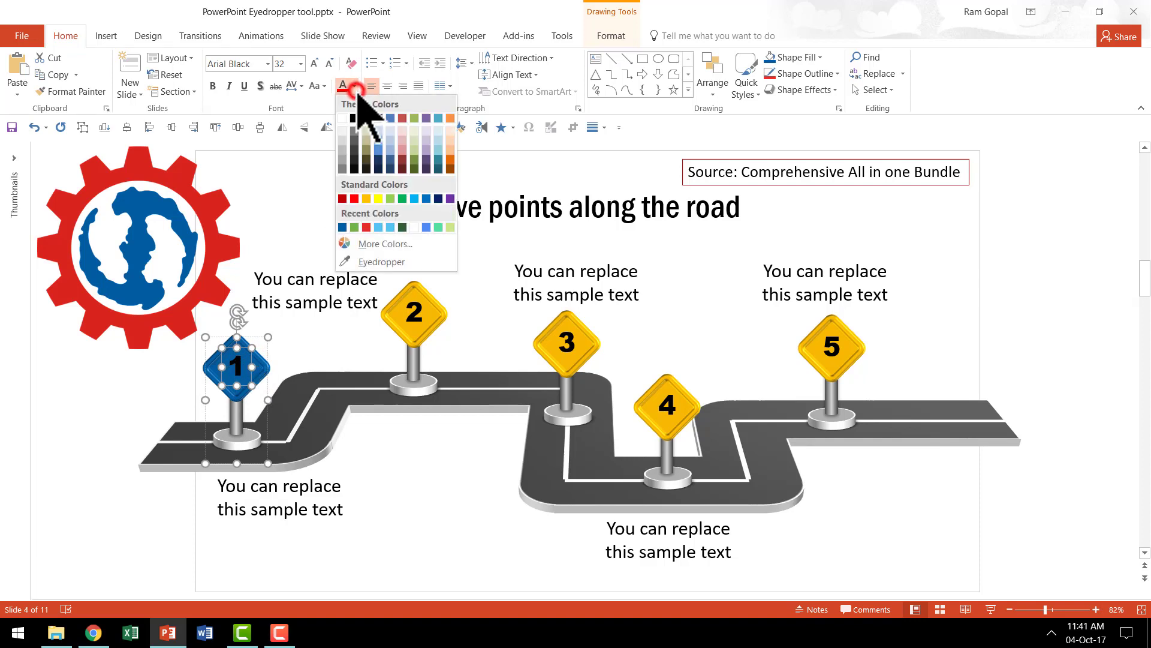
{"action": "left_click", "coordinate": [344, 122]}
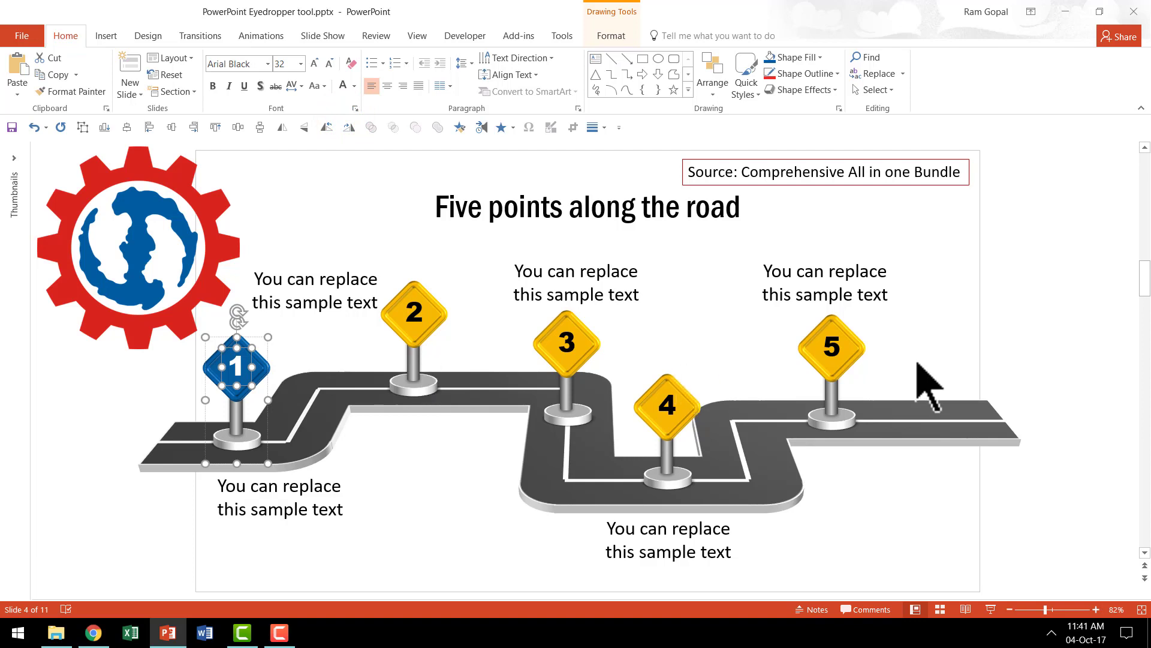
- Fill sign 5's diamond with the gear's red using the eyedropper
{"action": "left_click", "coordinate": [862, 347]}
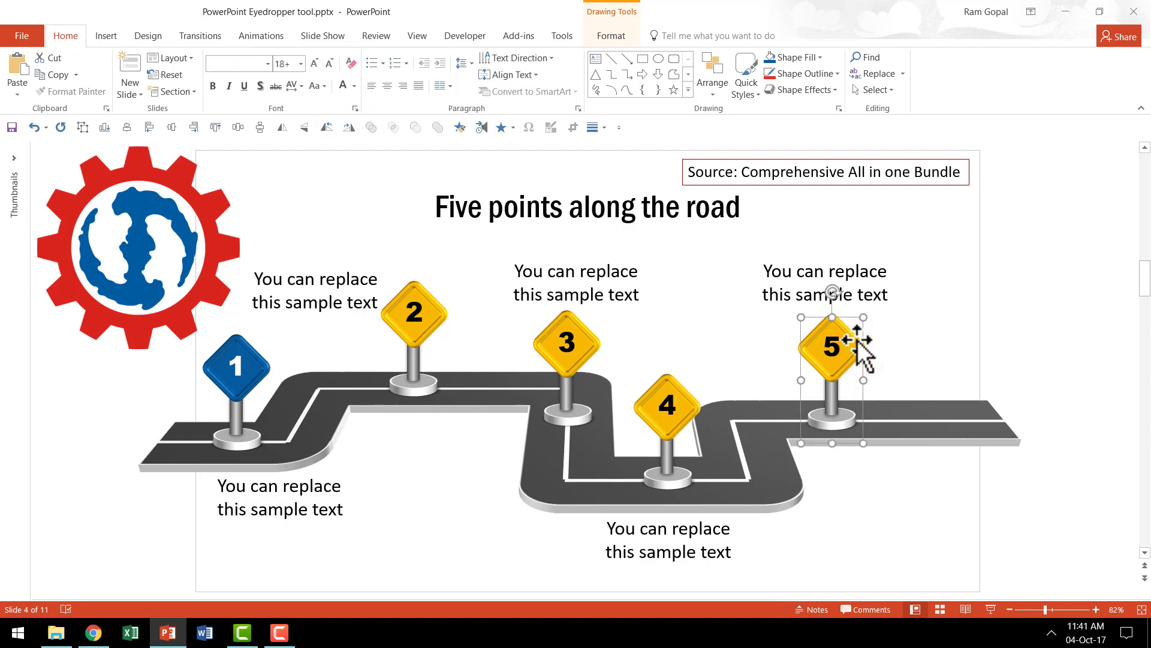
{"action": "left_click", "coordinate": [858, 340]}
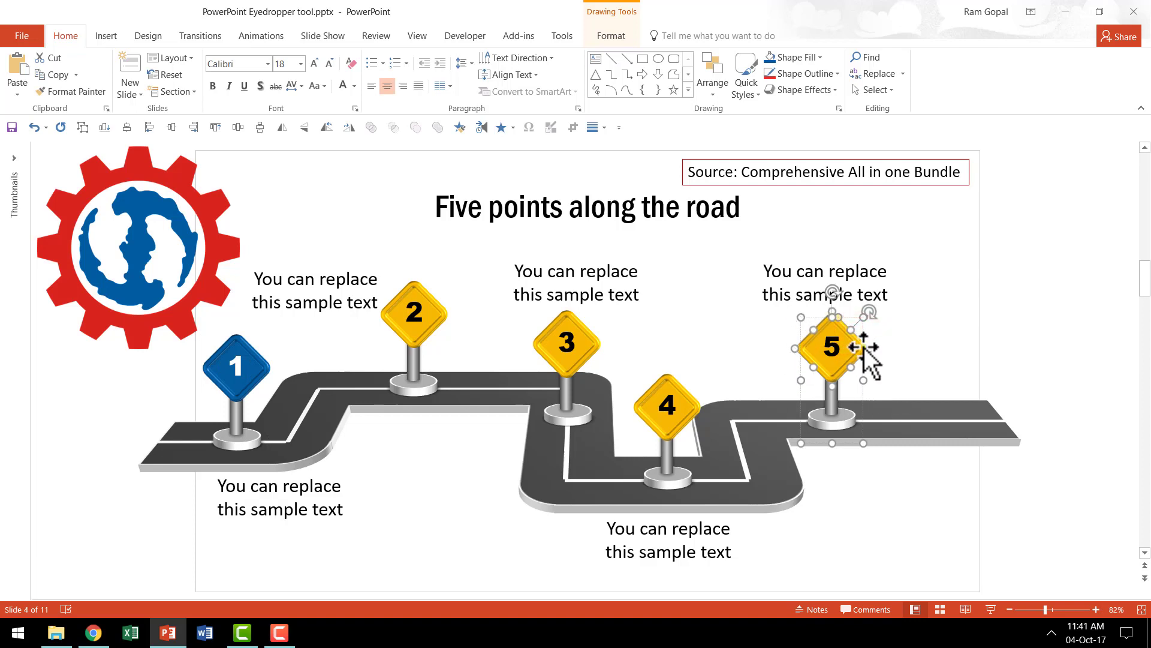
{"action": "left_click", "coordinate": [804, 55]}
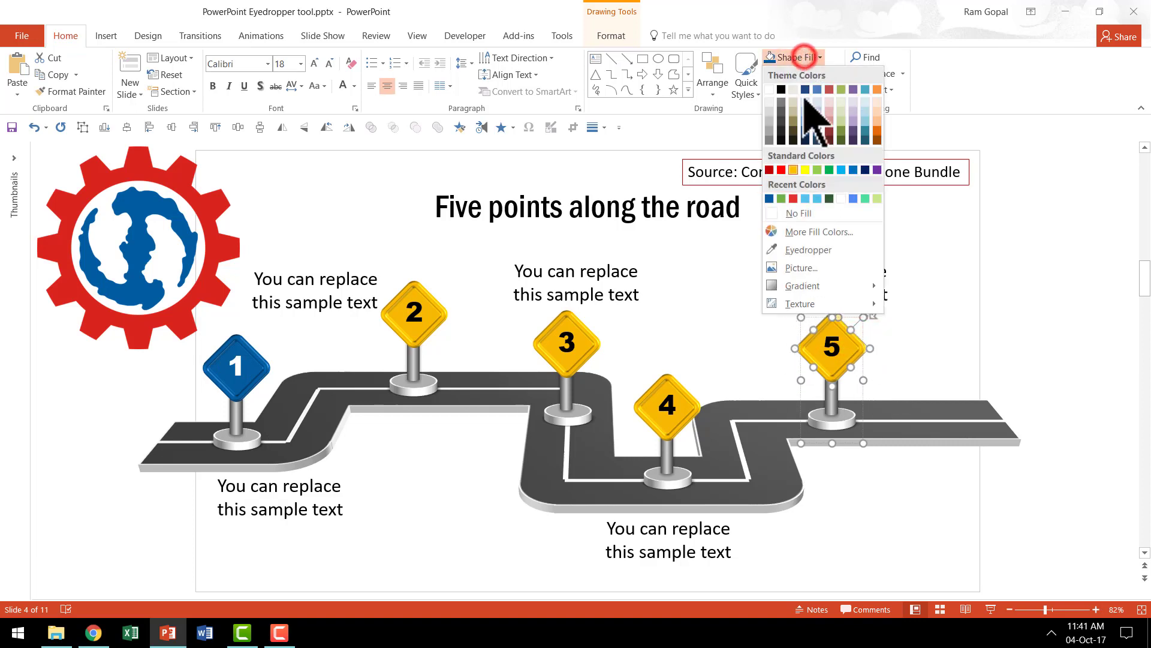
{"action": "left_click", "coordinate": [813, 249]}
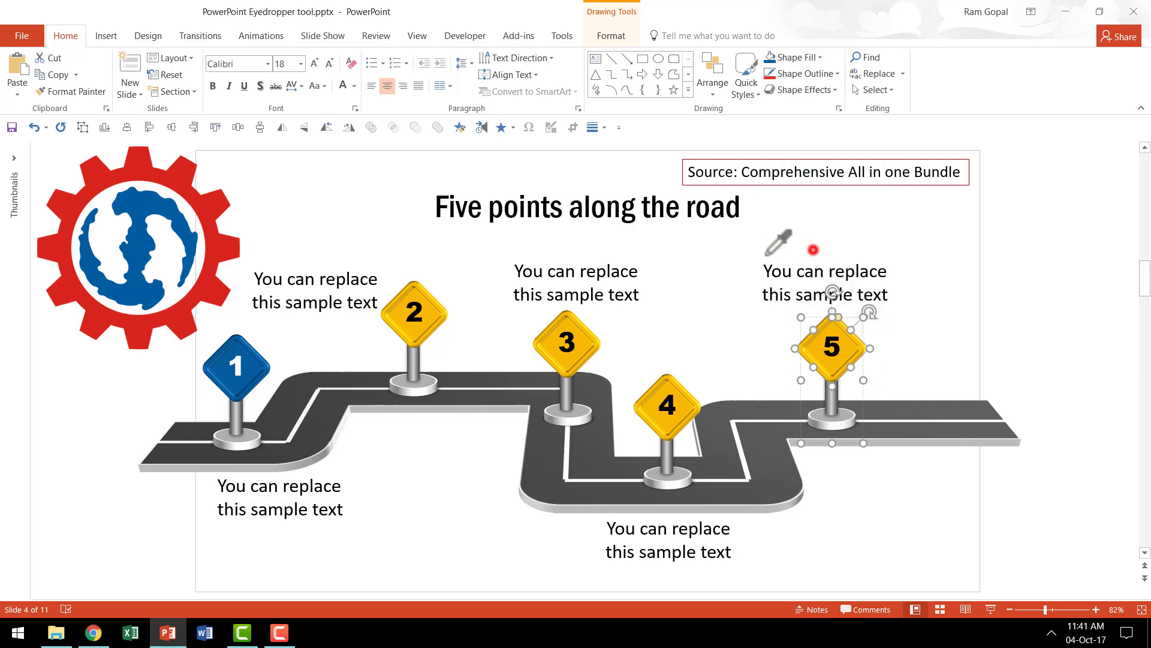
{"action": "left_click", "coordinate": [218, 203]}
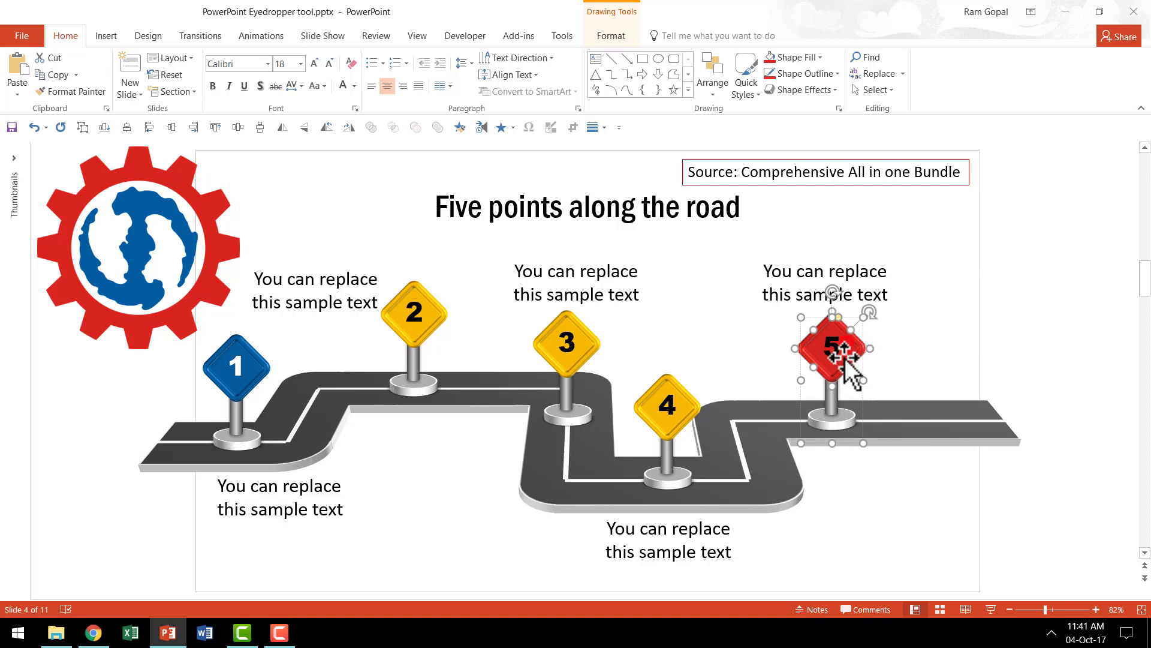
- Make the number 5 white and delete the gear globe logo
{"action": "left_click", "coordinate": [825, 347]}
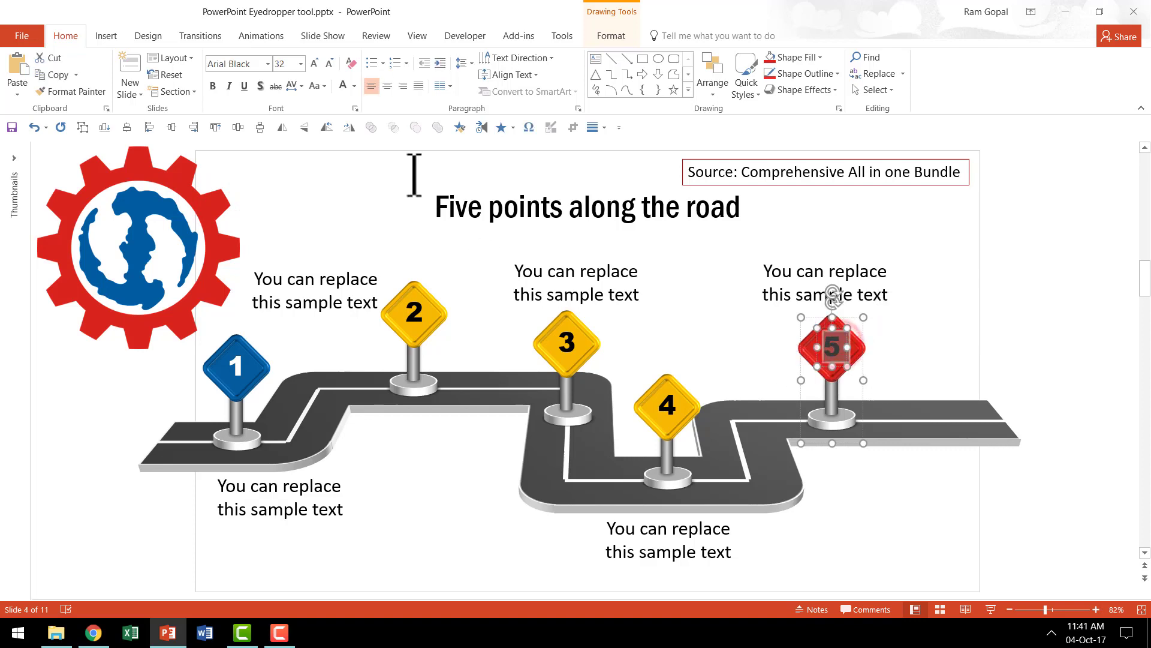
{"action": "left_click", "coordinate": [347, 86]}
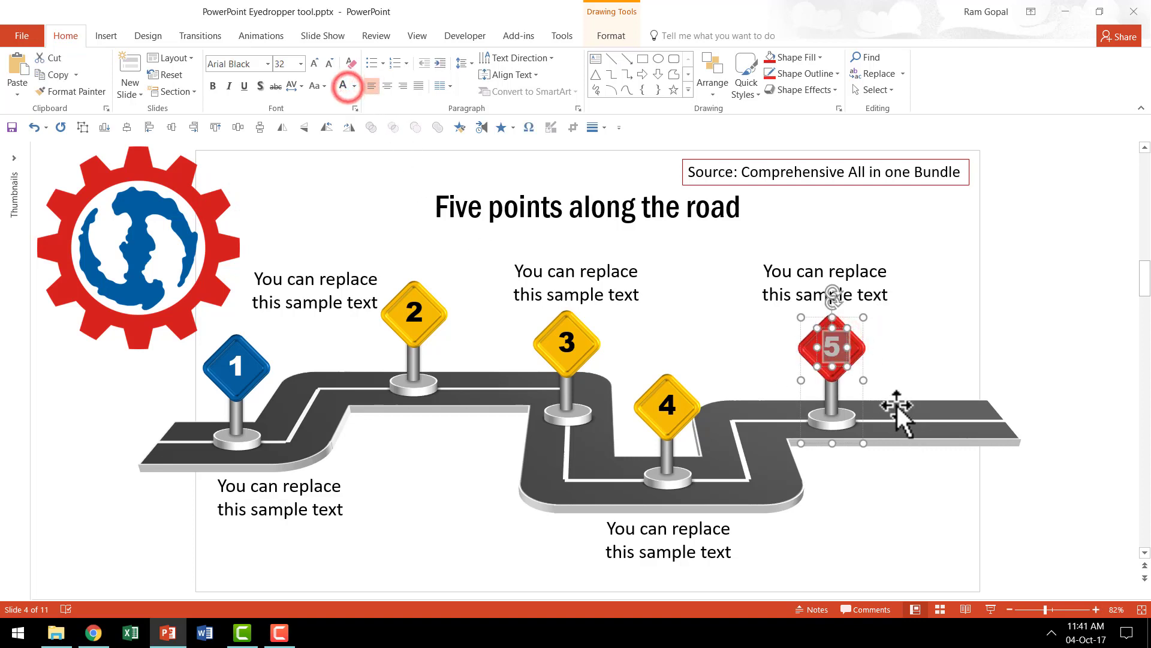
{"action": "left_click", "coordinate": [941, 511]}
{"action": "left_click", "coordinate": [223, 256]}
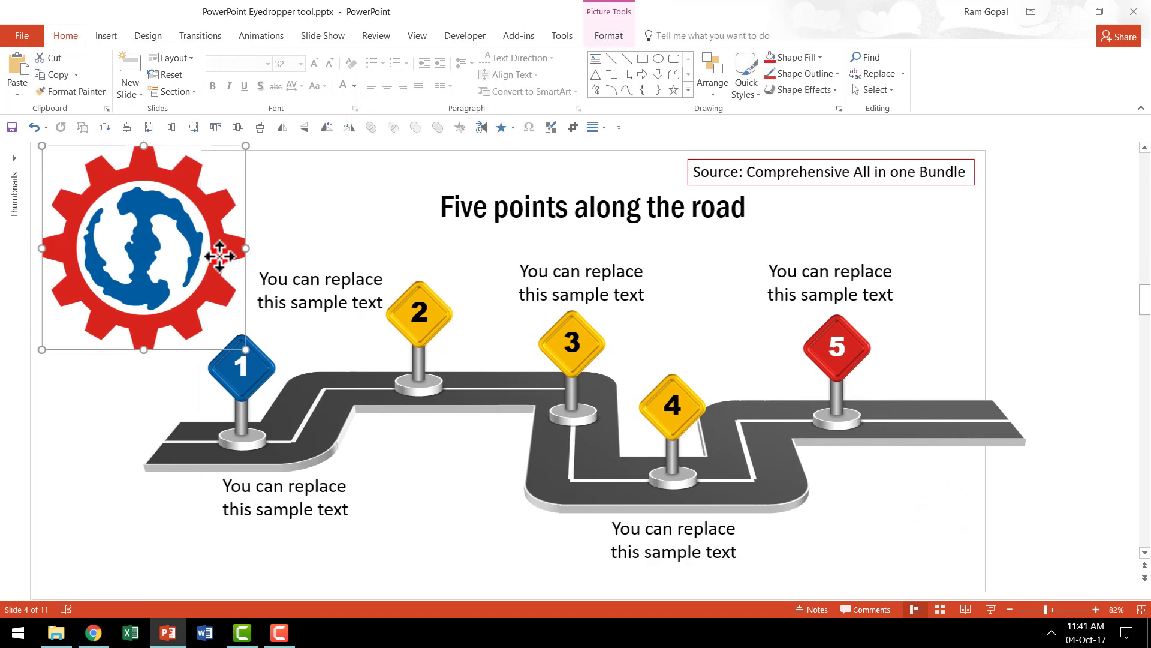
{"action": "key", "text": "Delete"}
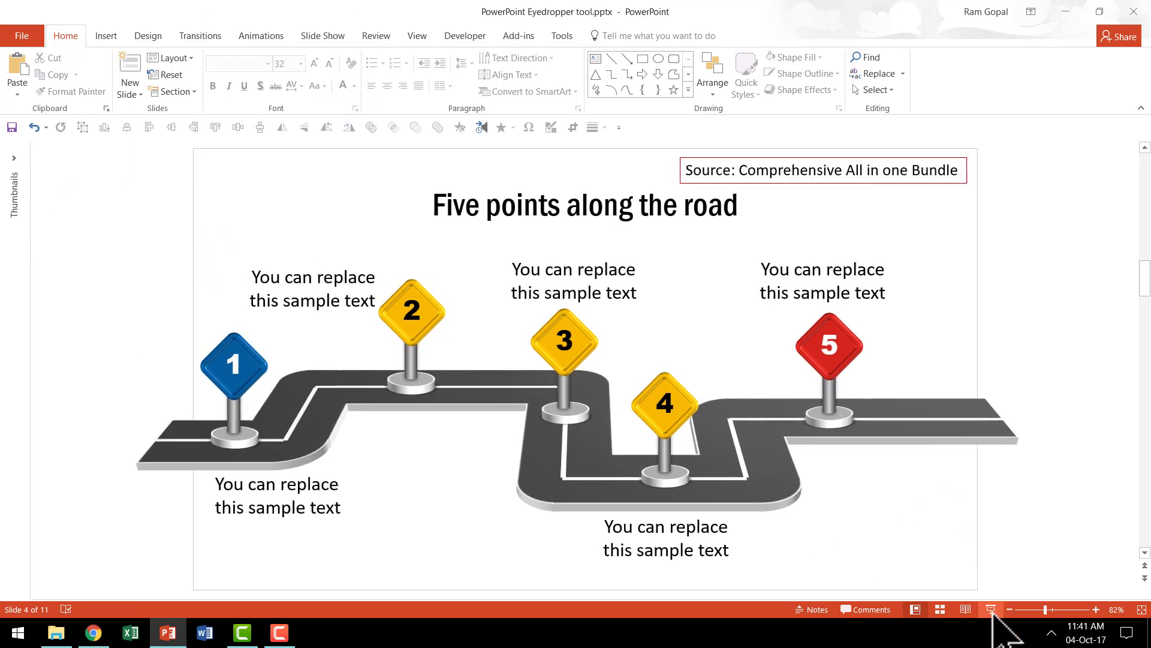
{"action": "left_click", "coordinate": [991, 609]}
{"action": "left_click", "coordinate": [960, 492]}
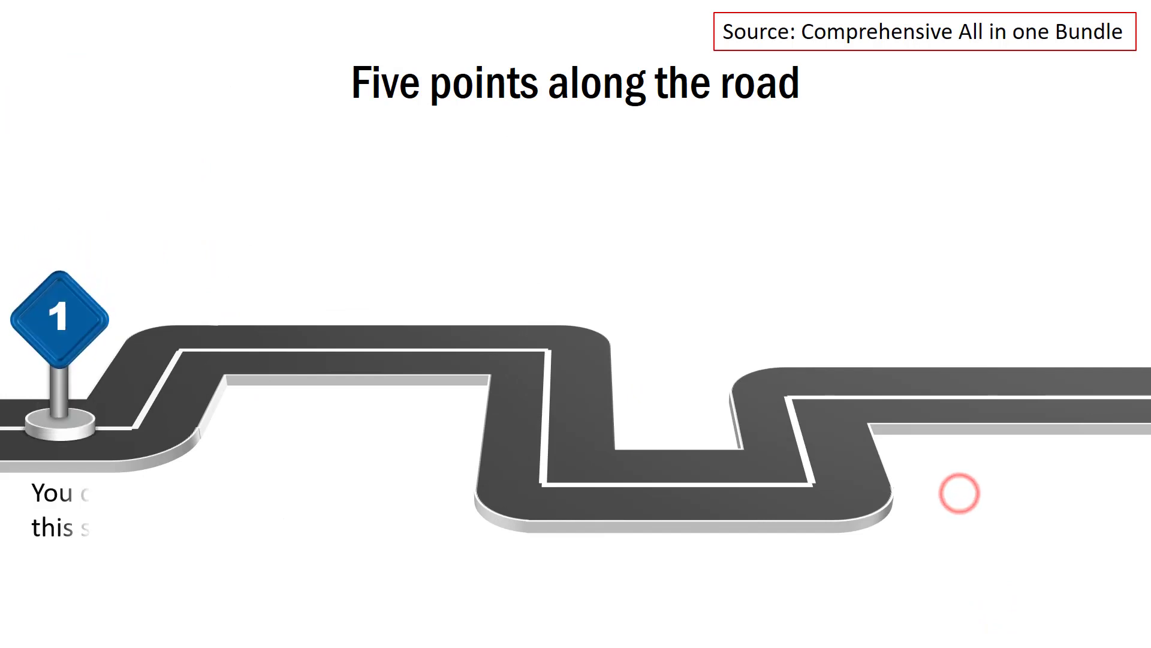
{"action": "left_click", "coordinate": [966, 488]}
{"action": "left_click", "coordinate": [966, 490]}
{"action": "left_click", "coordinate": [965, 488]}
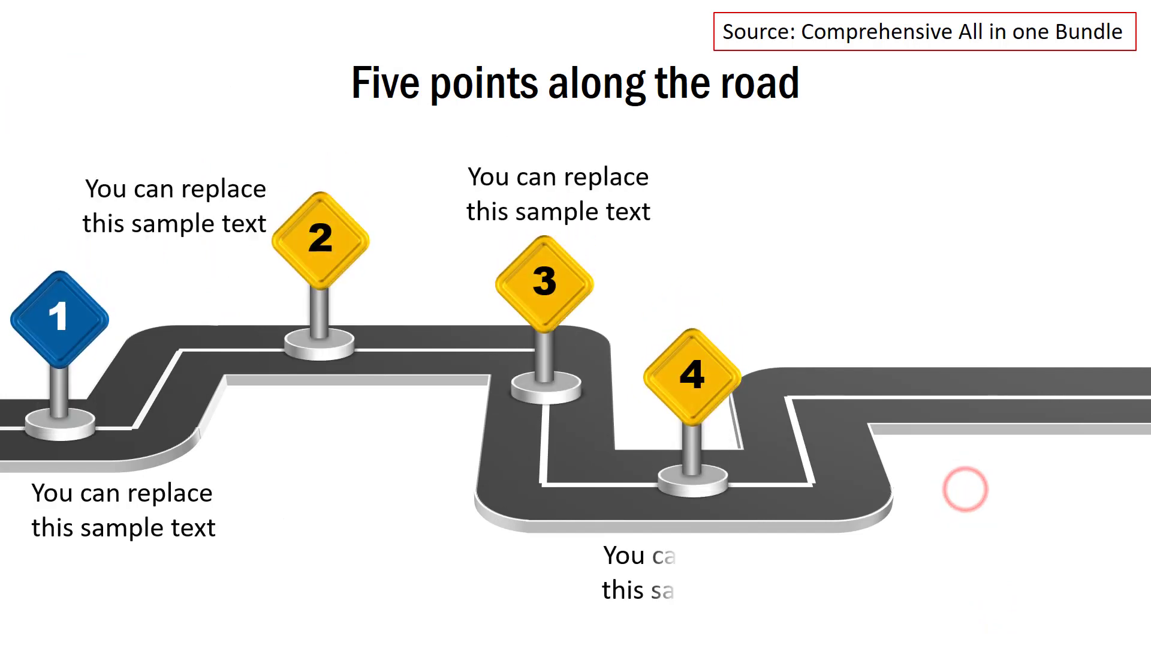
{"action": "left_click", "coordinate": [964, 488]}
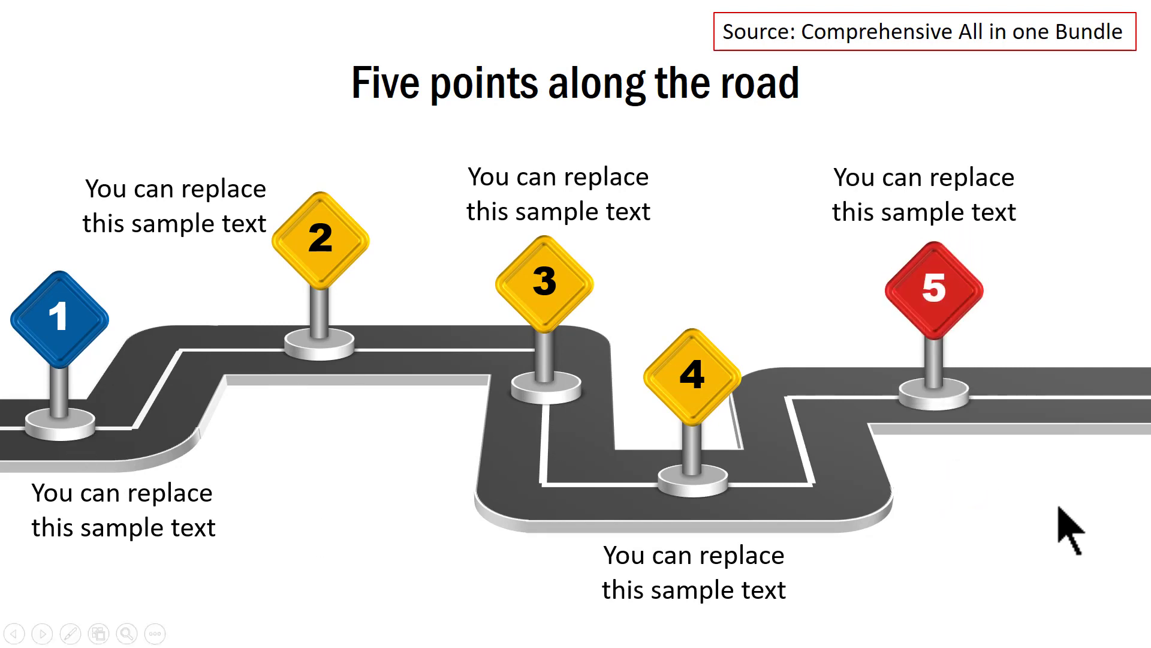
{"action": "key", "text": "Escape"}
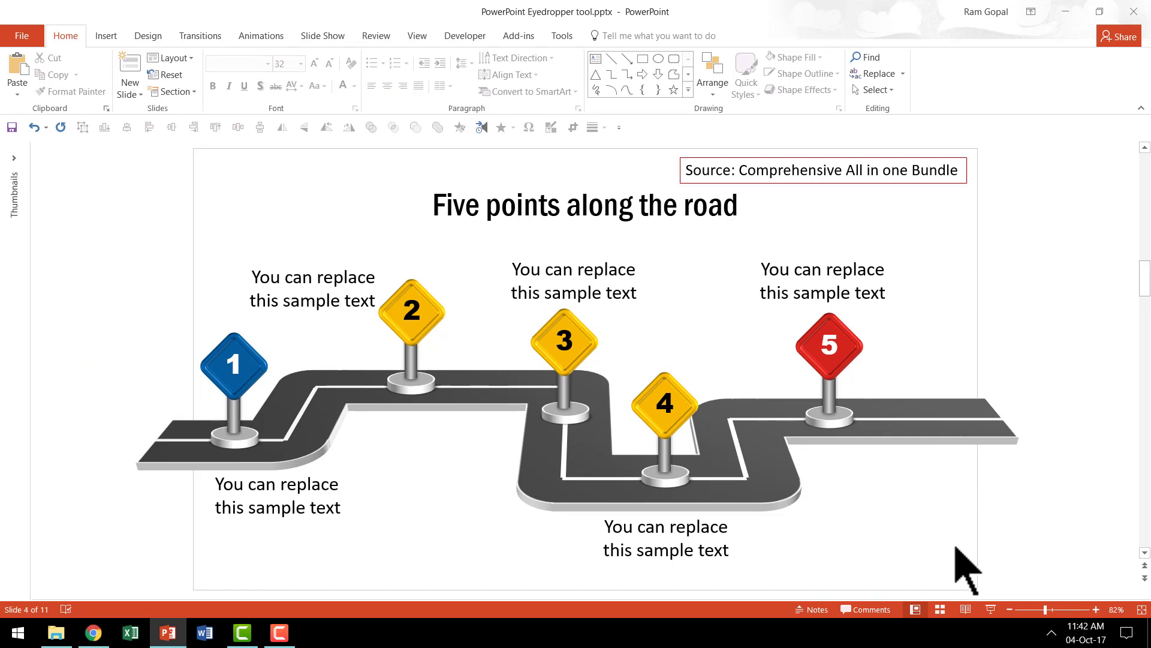
- Scroll back to slide 6 and bring Chrome's COLOURlovers palettes page to the front
{"action": "scroll", "coordinate": [996, 468], "scroll_direction": "down", "scroll_amount": 2}
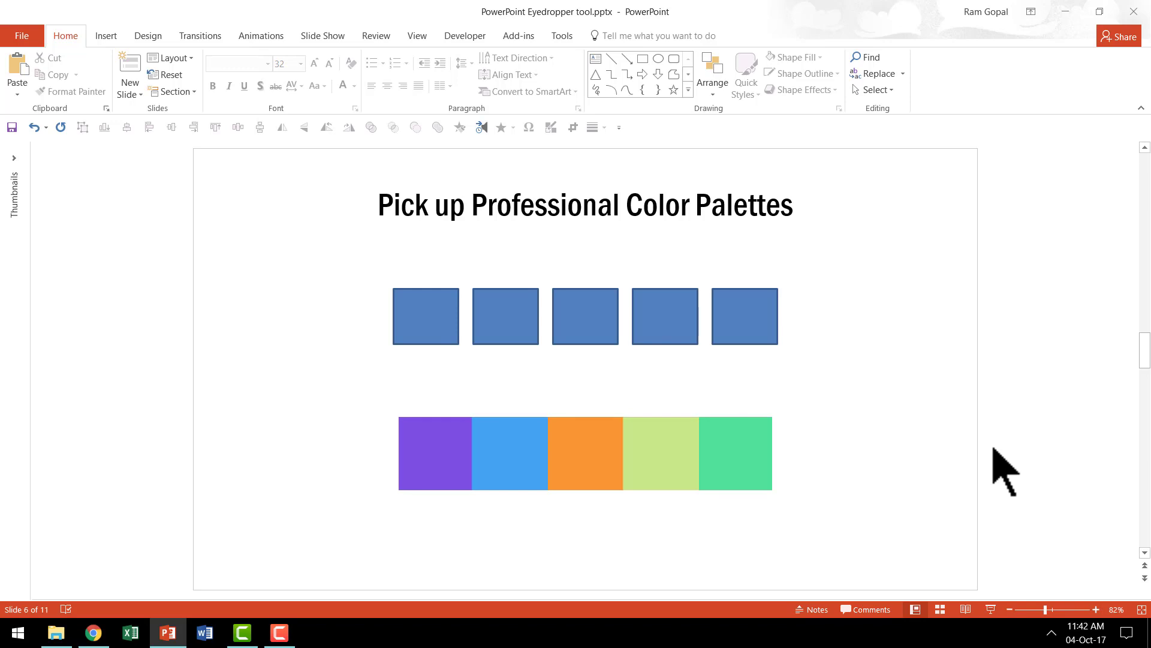
{"action": "scroll", "coordinate": [1004, 470], "scroll_direction": "down", "scroll_amount": 1}
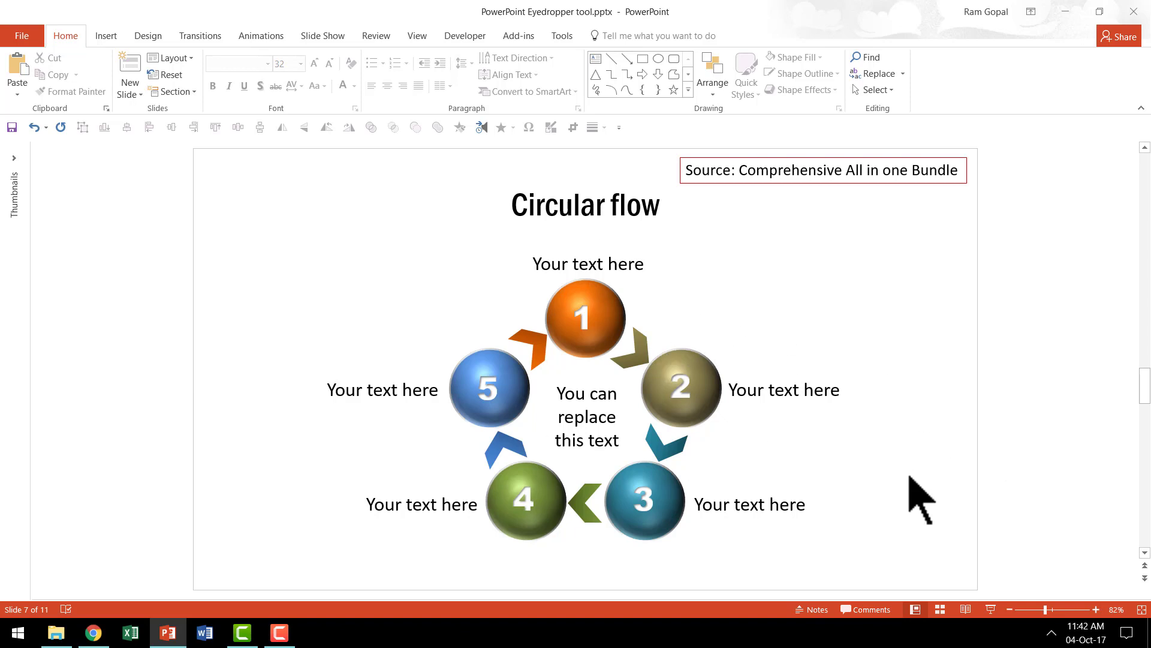
{"action": "scroll", "coordinate": [910, 477], "scroll_direction": "up", "scroll_amount": 1}
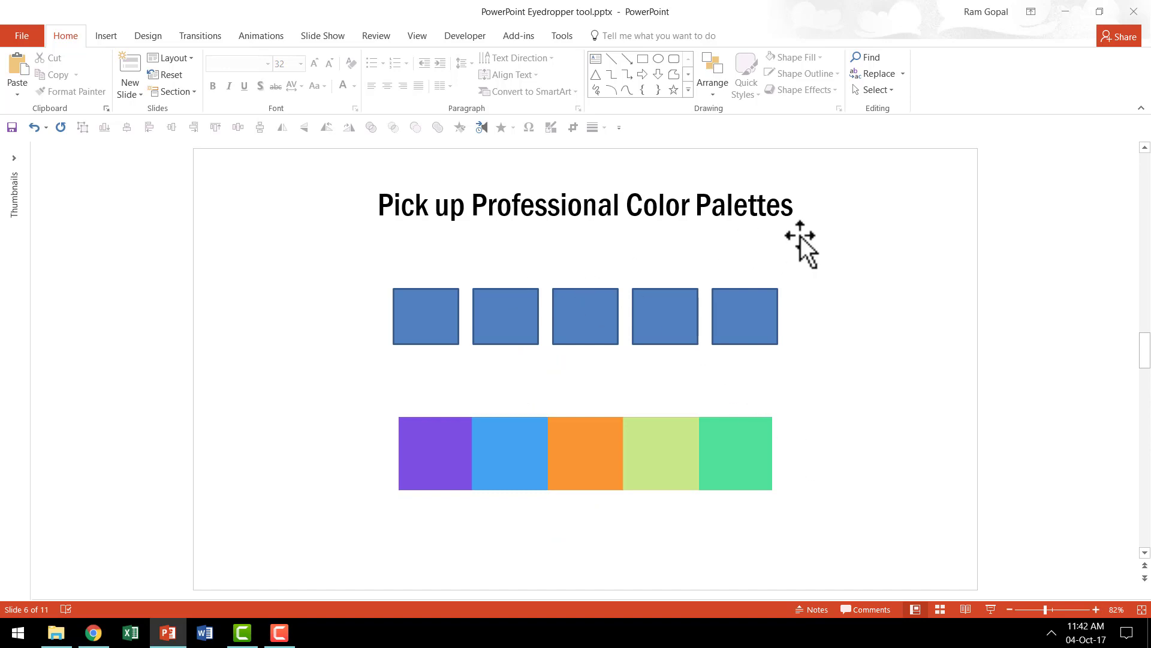
{"action": "left_click", "coordinate": [94, 633]}
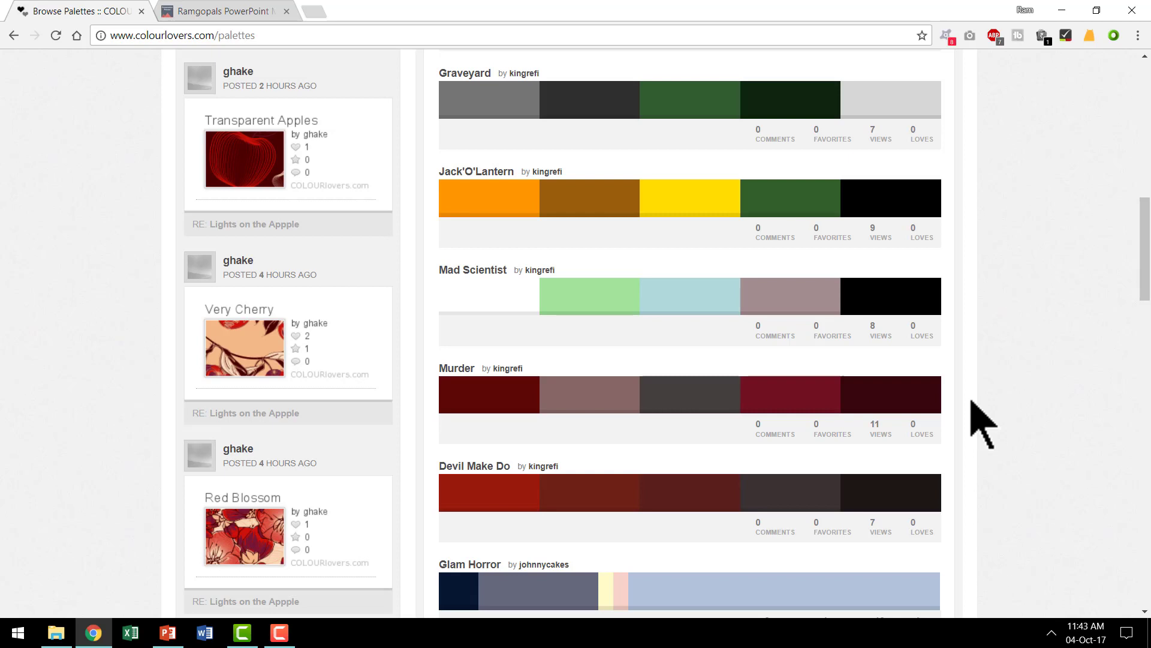
- Return PowerPoint to slide 7, Circular flow, and open the taskbar's window-arrangement menu
{"action": "scroll", "coordinate": [983, 423], "scroll_direction": "up", "scroll_amount": 2}
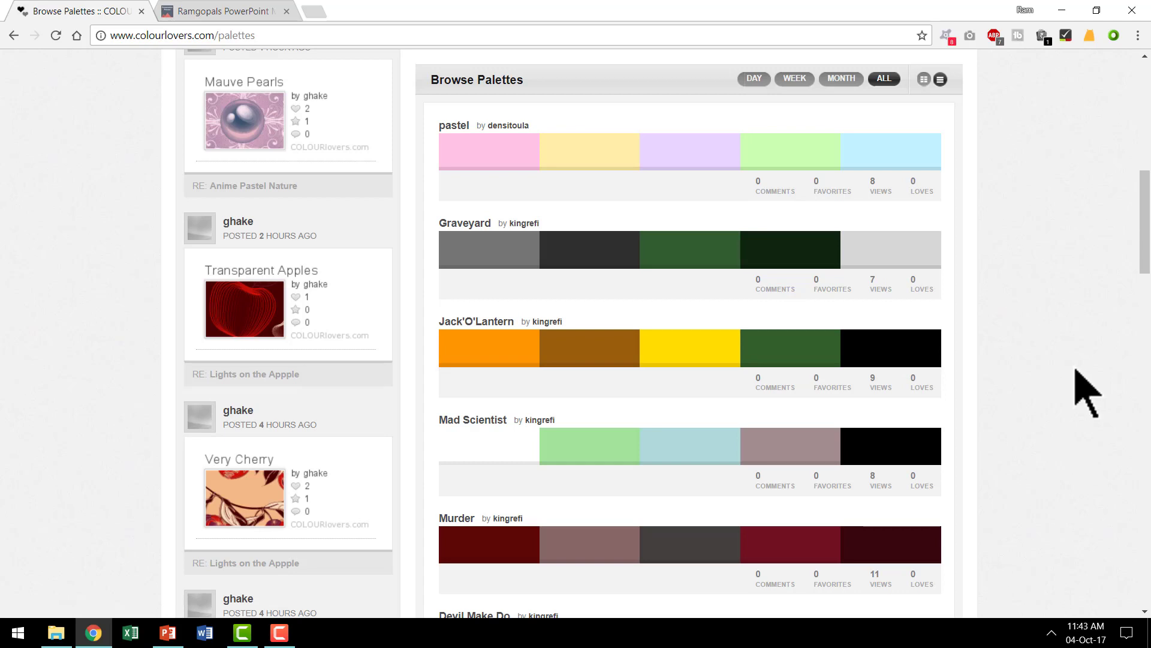
{"action": "left_click", "coordinate": [171, 631]}
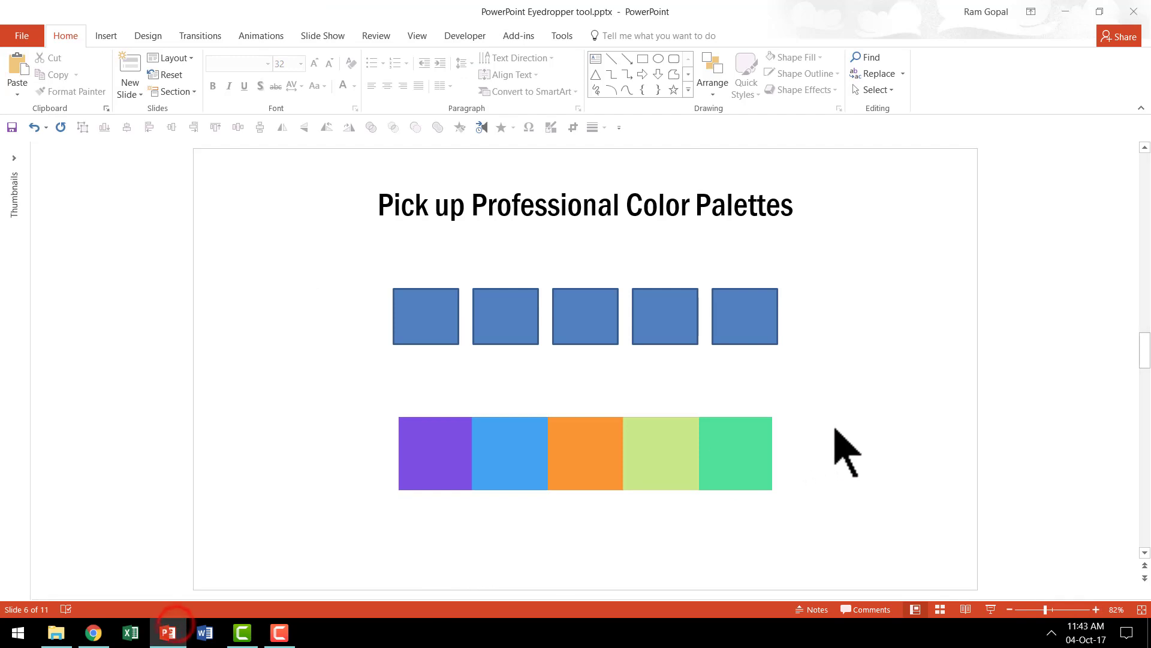
{"action": "scroll", "coordinate": [833, 452], "scroll_direction": "down", "scroll_amount": 1}
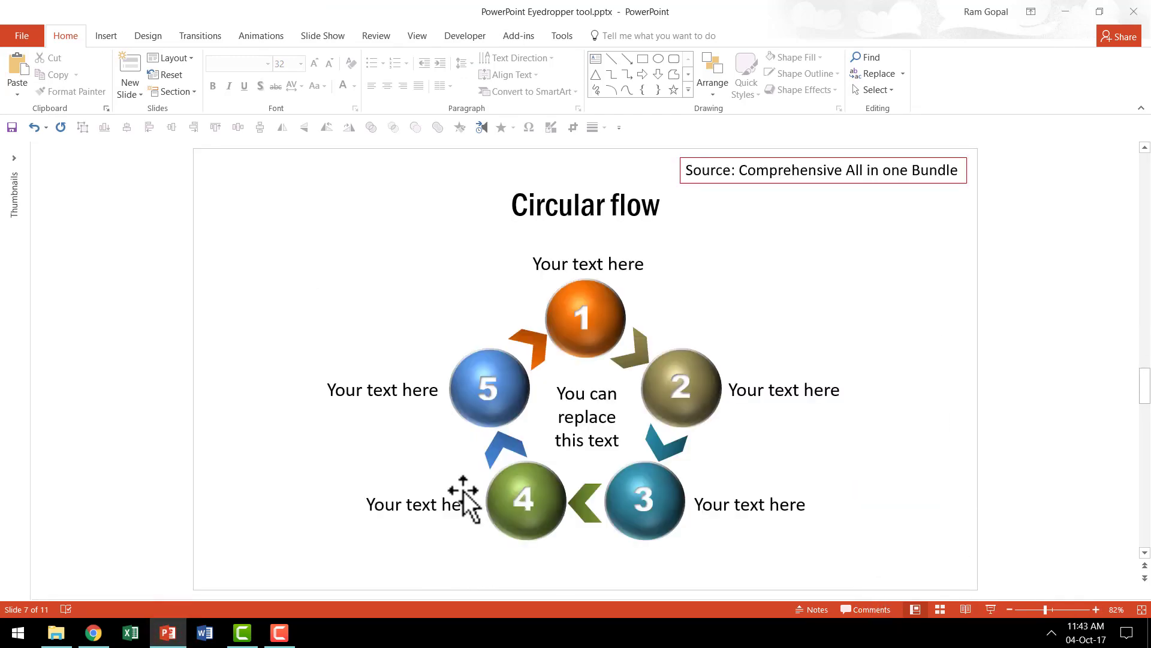
{"action": "left_click", "coordinate": [93, 632]}
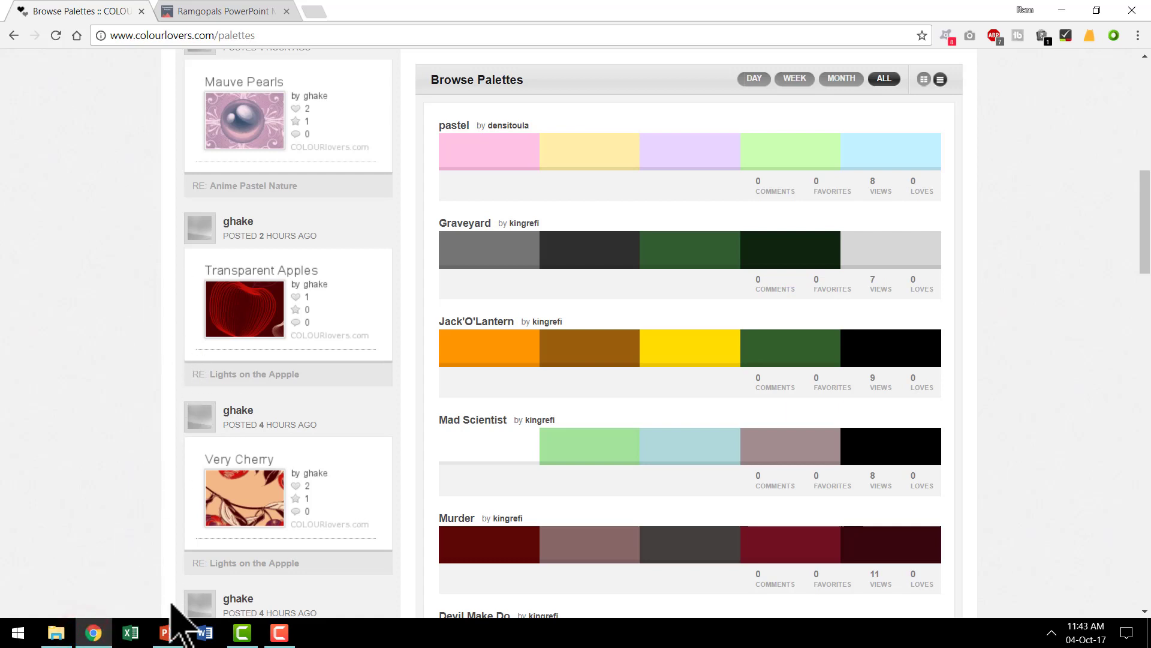
{"action": "left_click", "coordinate": [167, 633]}
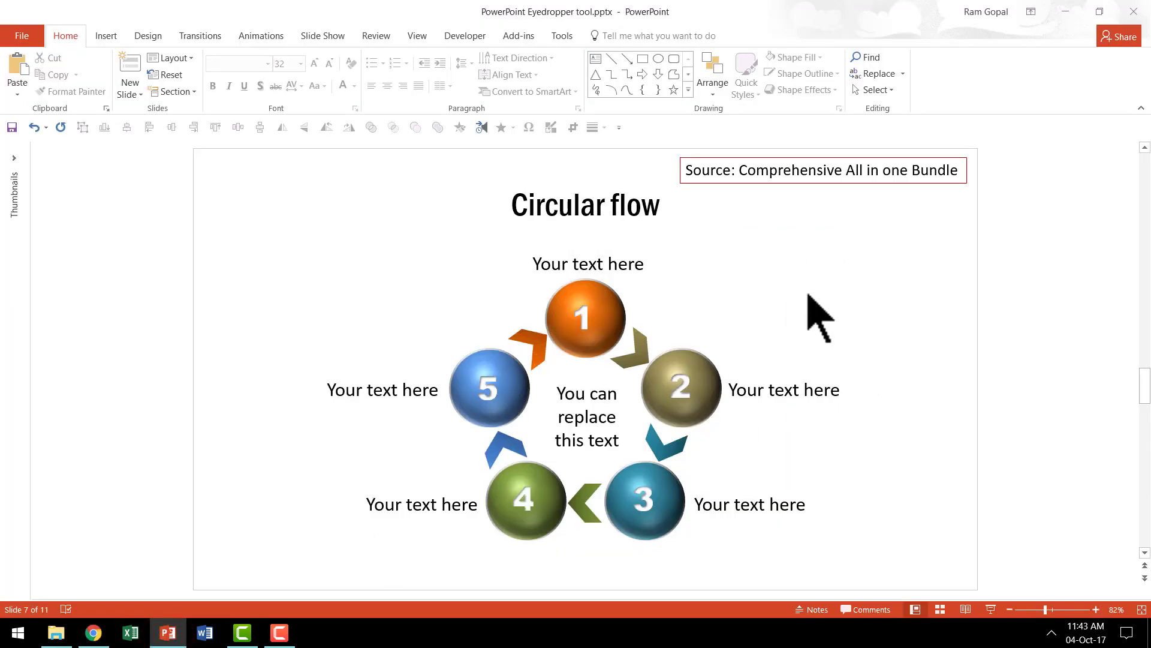
{"action": "right_click", "coordinate": [589, 633]}
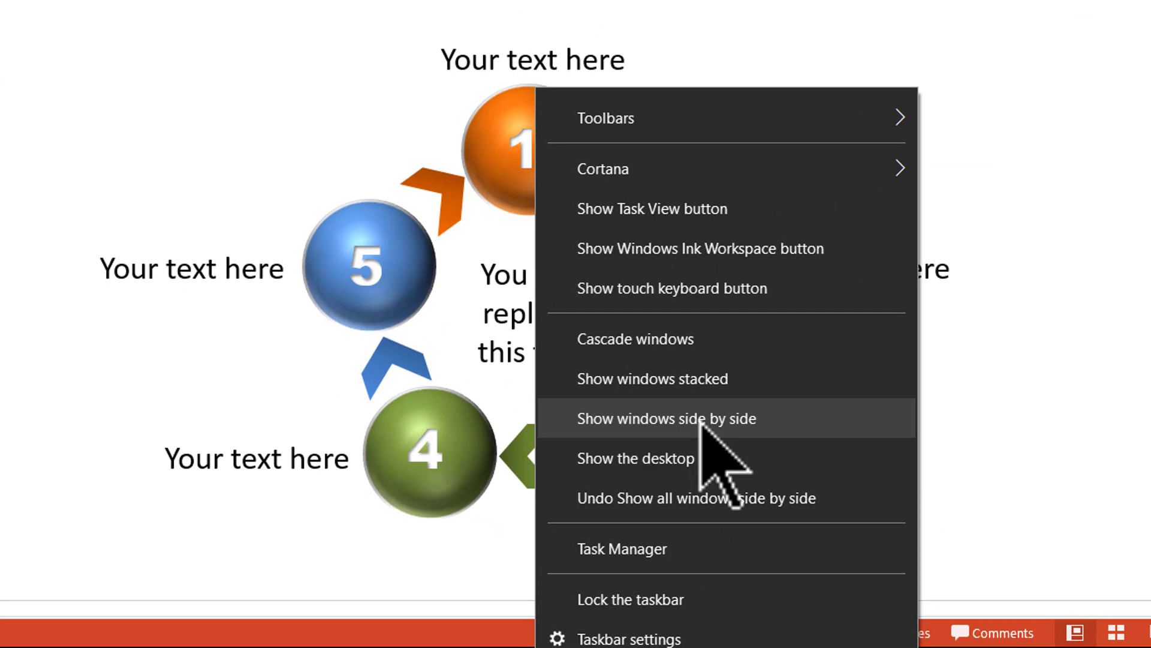
- Close File Explorer and tile Chrome above PowerPoint with Show windows side by side
{"action": "left_click", "coordinate": [701, 419]}
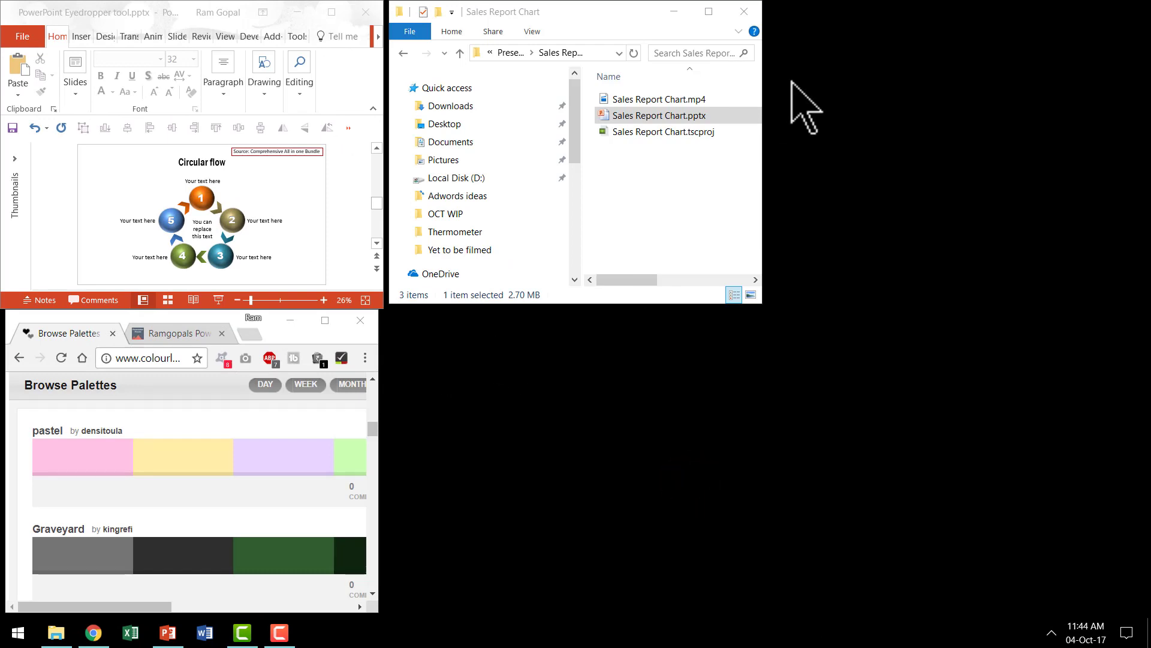
{"action": "left_click", "coordinate": [743, 11]}
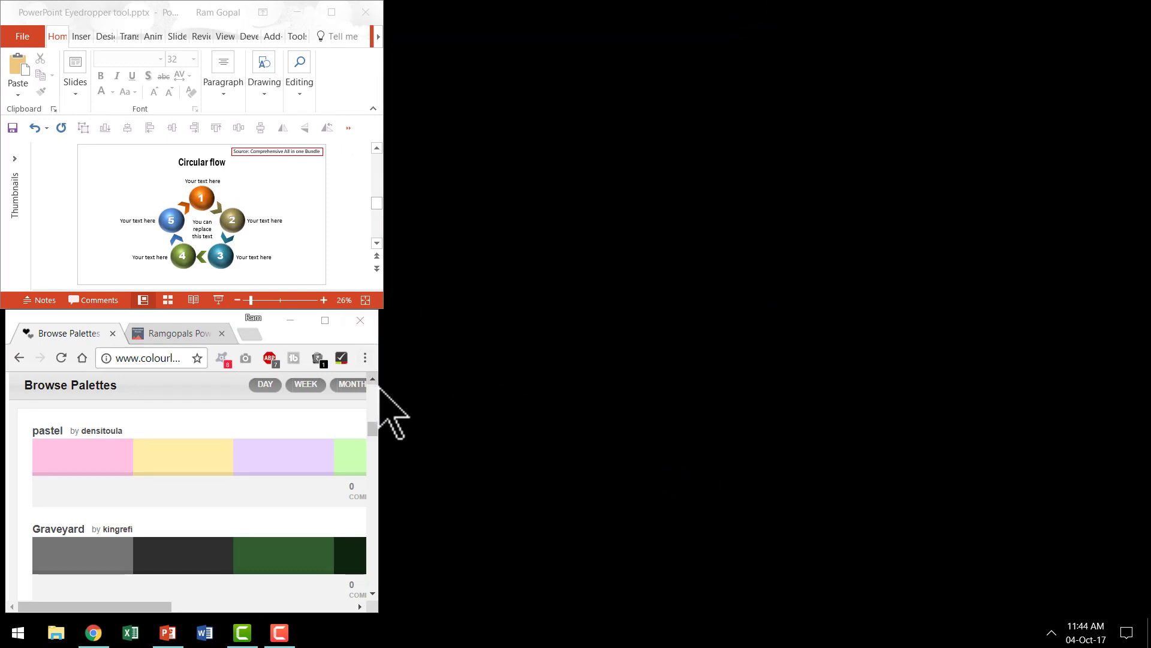
{"action": "left_click", "coordinate": [327, 323]}
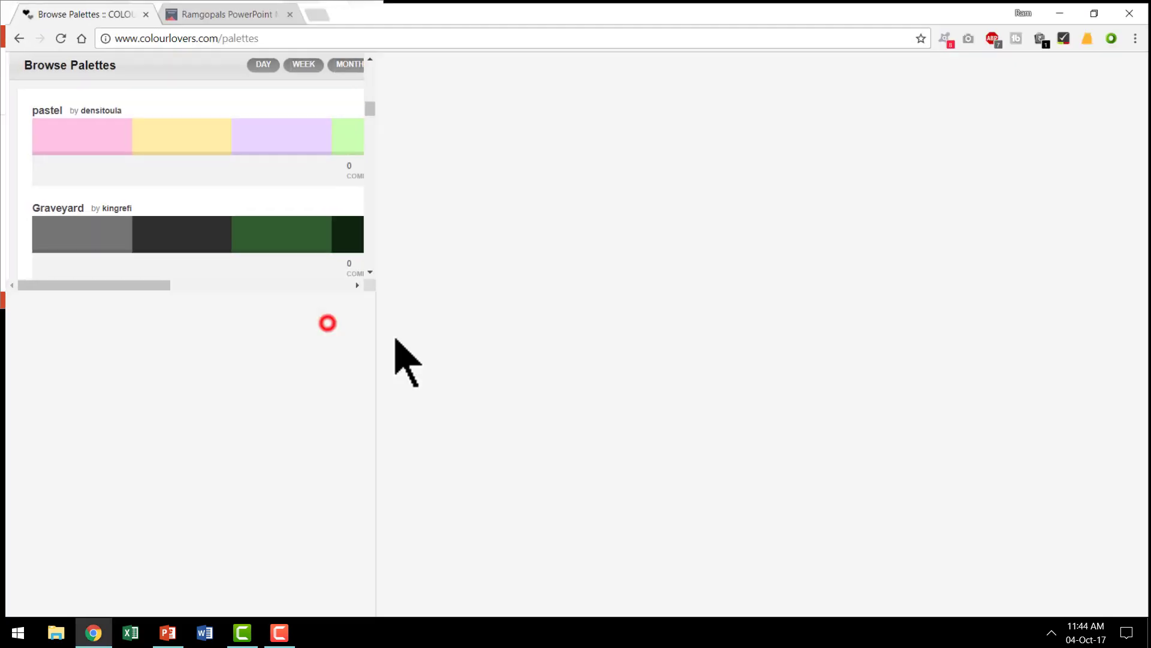
{"action": "right_click", "coordinate": [390, 641]}
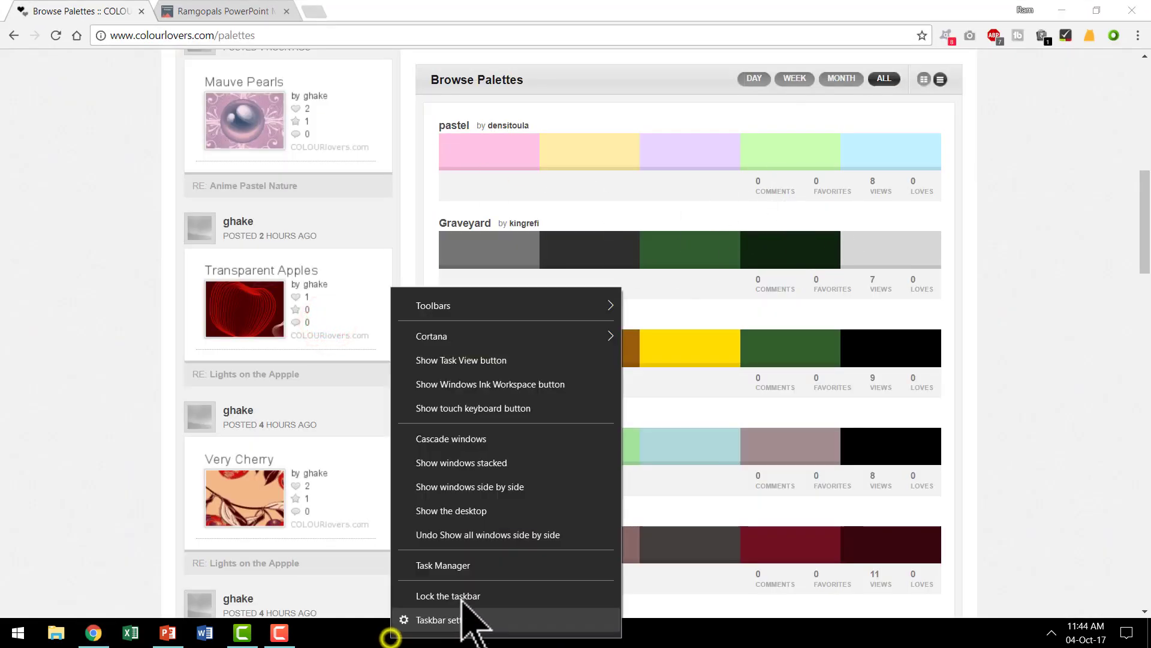
{"action": "left_click", "coordinate": [496, 489]}
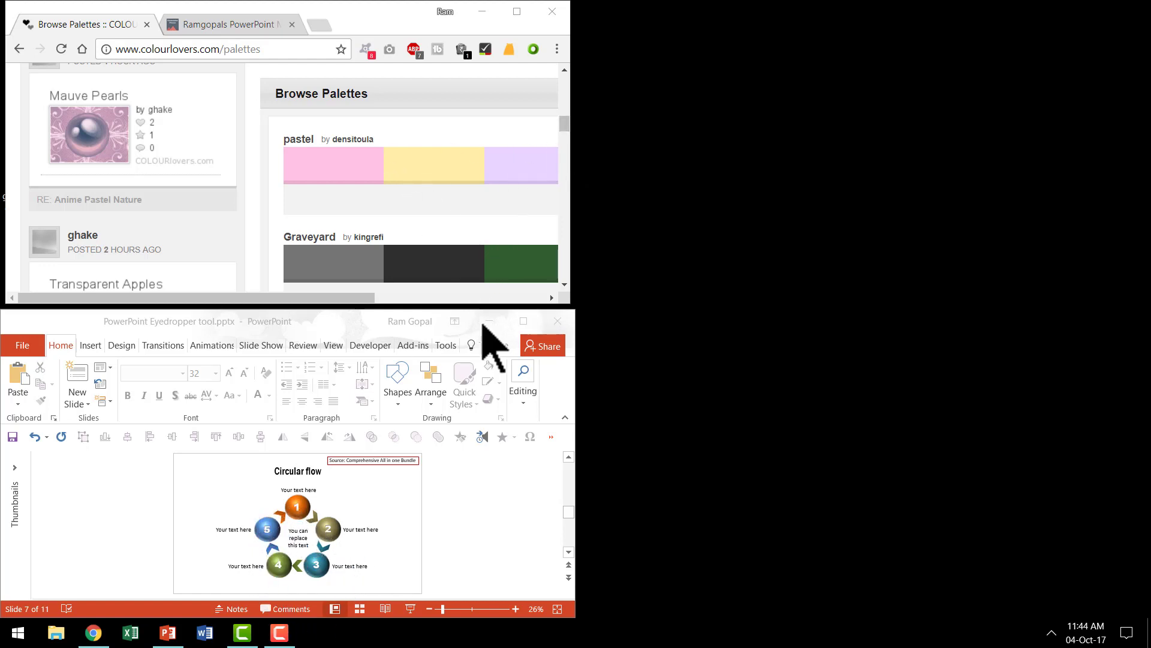
- Bring the full Jack'O'Lantern palette row into view in the browser
{"action": "left_click", "coordinate": [565, 284]}
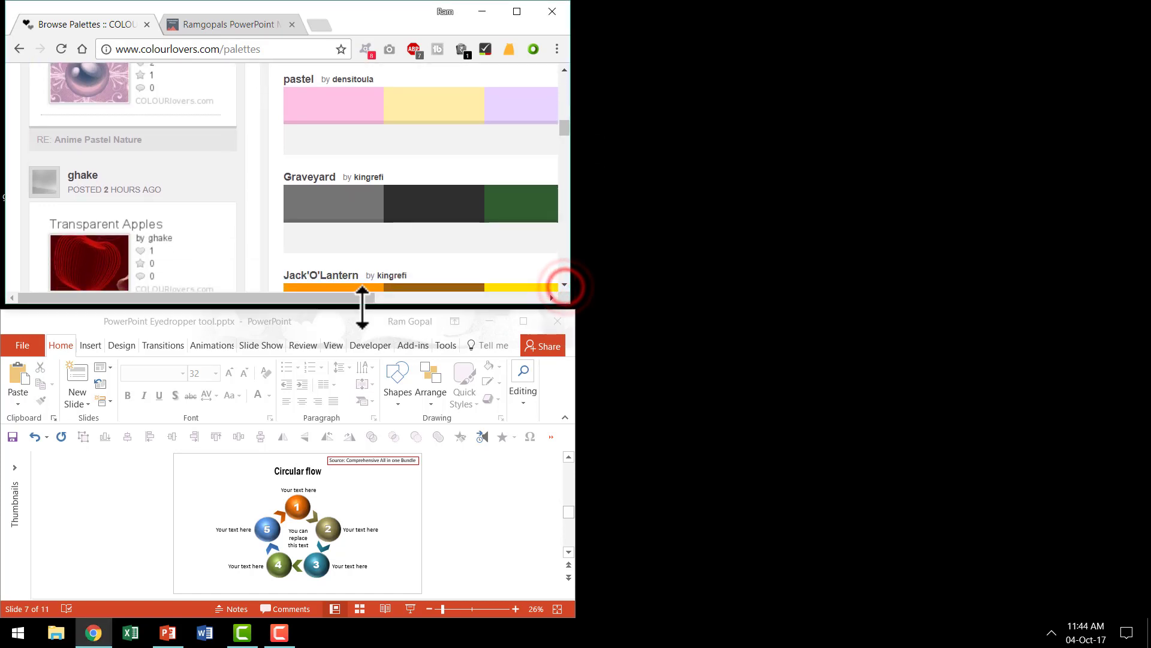
{"action": "left_click", "coordinate": [565, 284]}
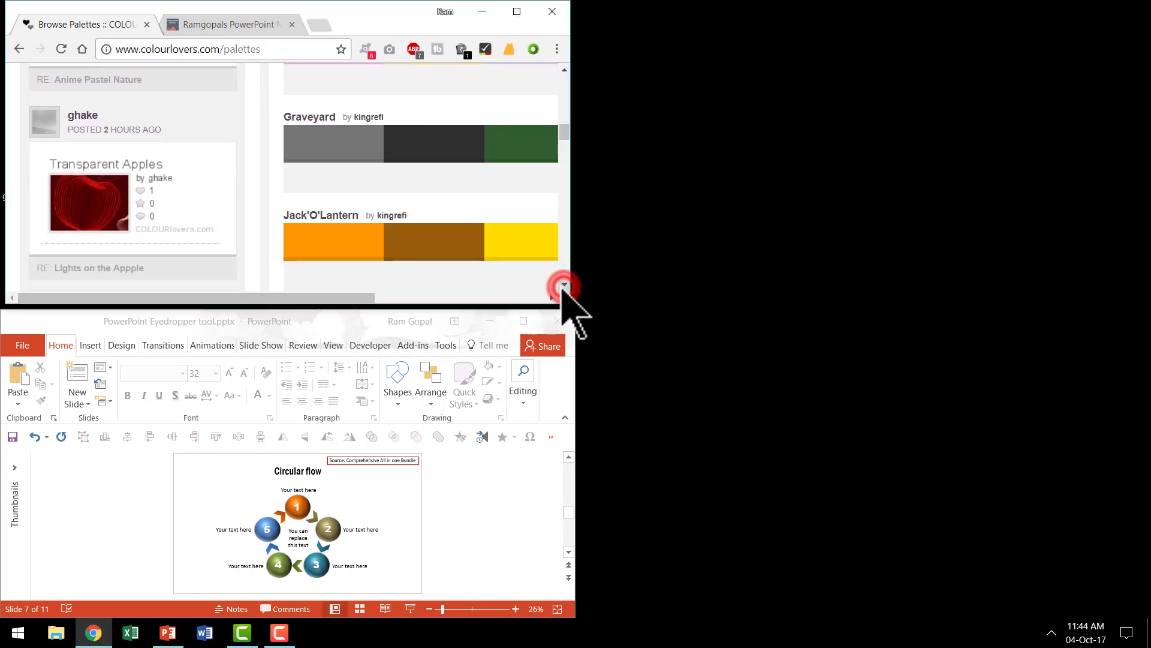
{"action": "left_click_drag", "start_coordinate": [369, 298], "coordinate": [543, 324]}
{"action": "left_click", "coordinate": [469, 508]}
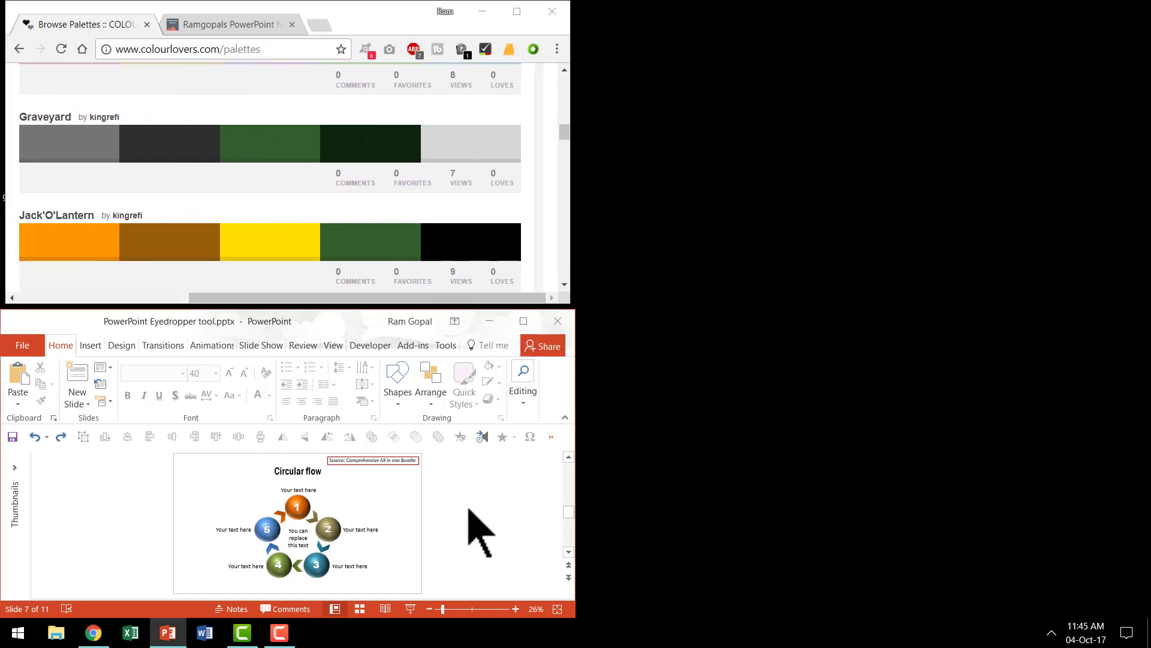
- Eyedropper Jack'O'Lantern's orange, RGB(255,149,0), from the browser onto sphere 1
{"action": "left_click", "coordinate": [308, 505]}
{"action": "left_click", "coordinate": [307, 506]}
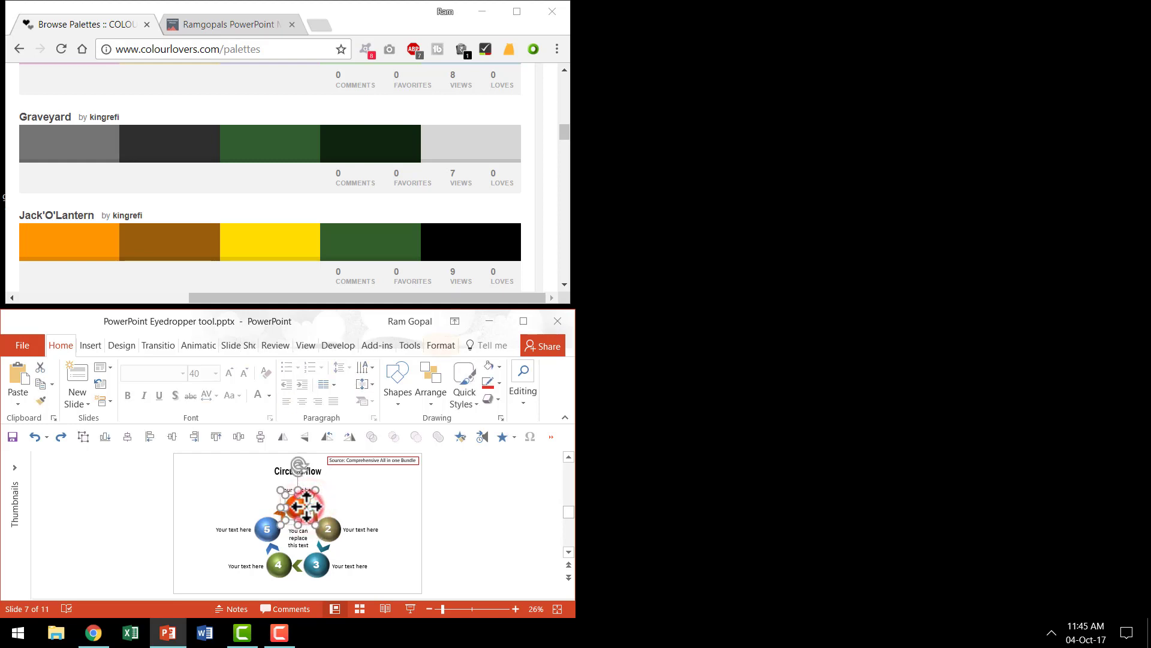
{"action": "left_click", "coordinate": [498, 366]}
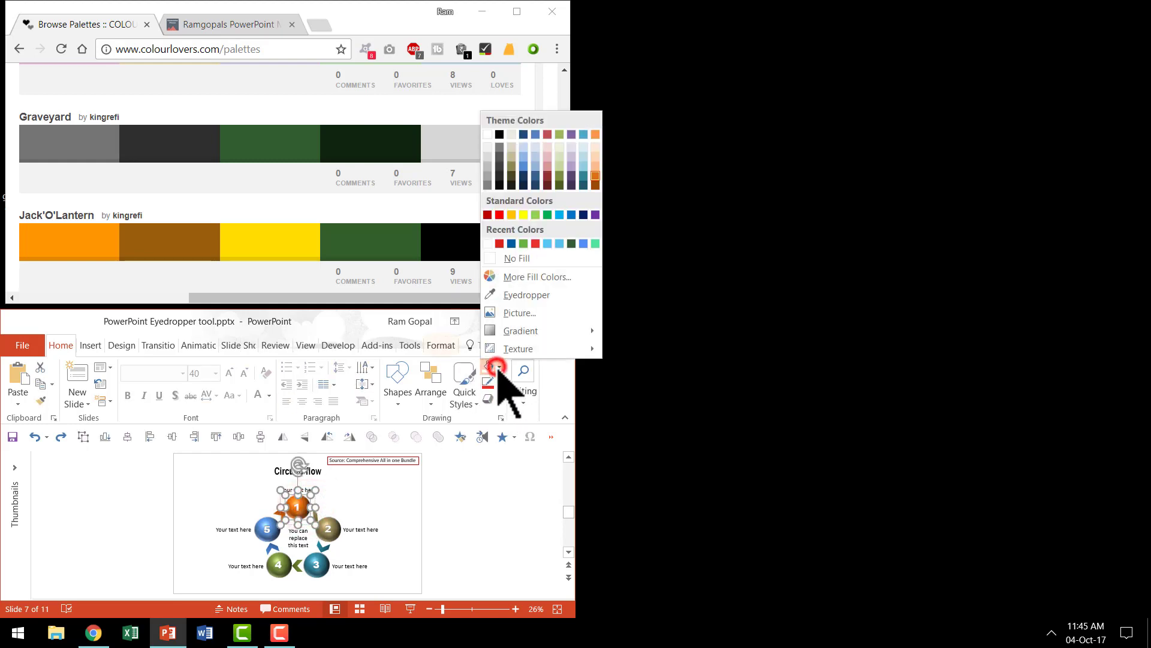
{"action": "left_click", "coordinate": [526, 294]}
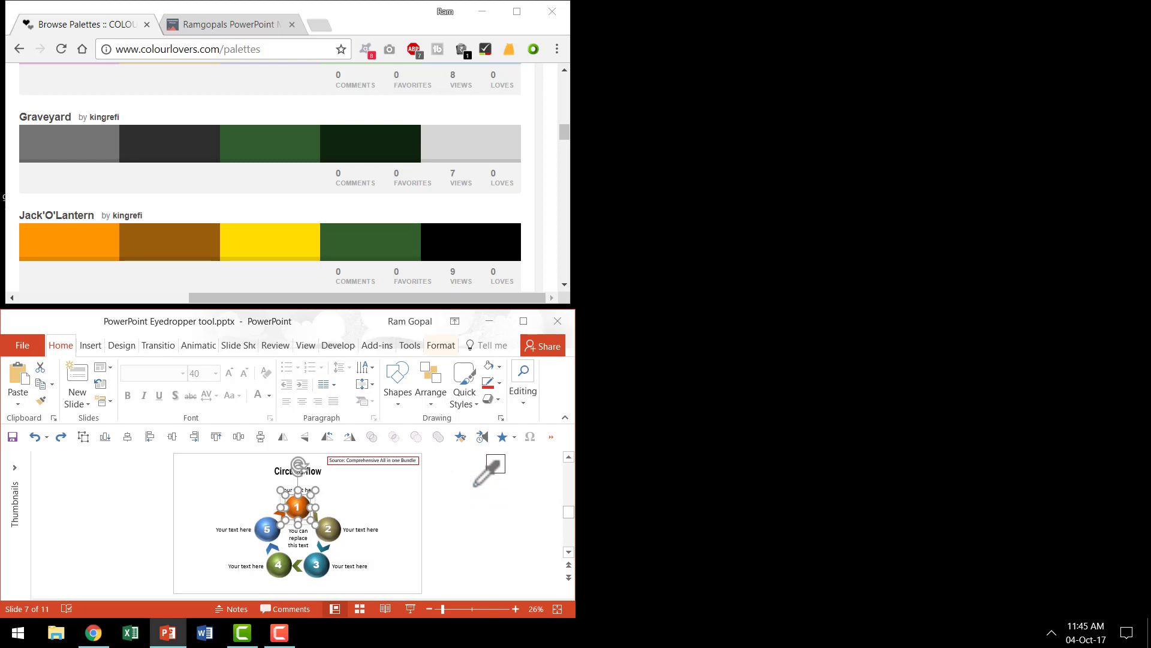
{"action": "left_click_drag", "start_coordinate": [492, 389], "coordinate": [88, 237]}
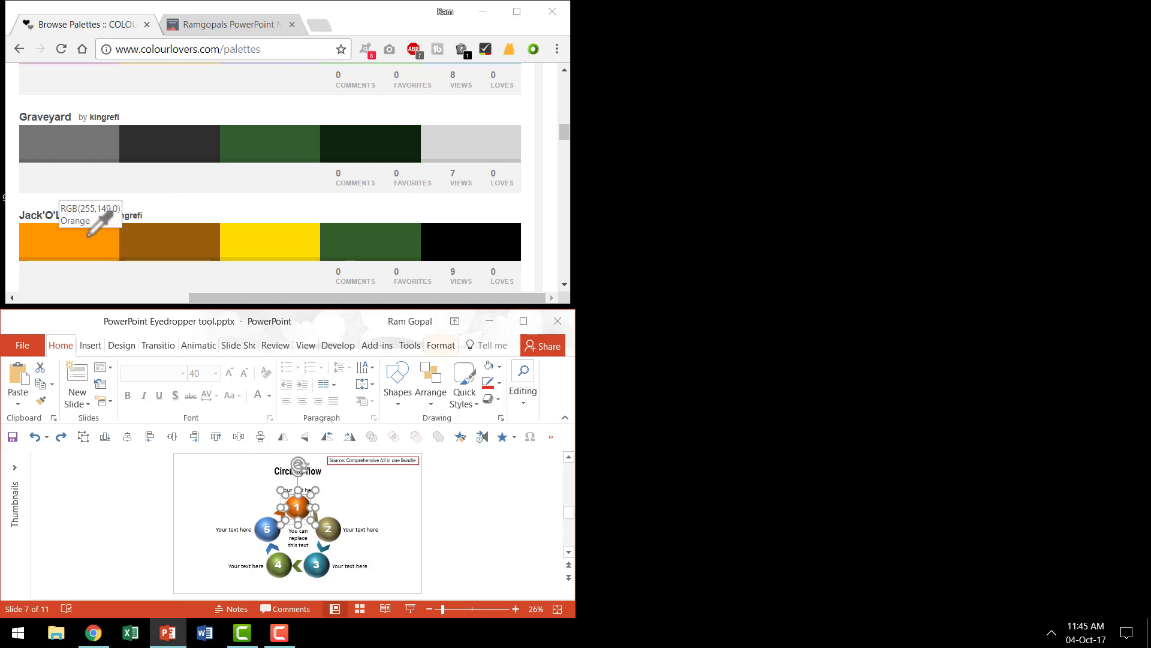
{"action": "left_click_drag", "start_coordinate": [88, 237], "coordinate": [88, 237]}
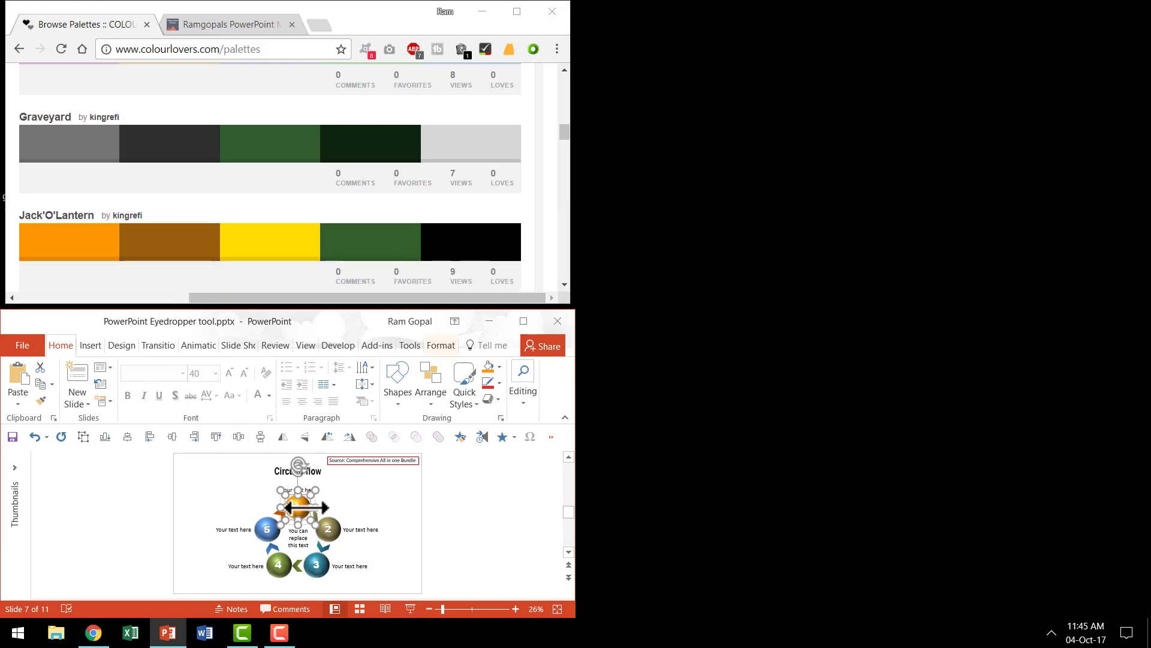
- Eyedropper Jack'O'Lantern's brown, RGB(152,94,12), from the browser onto sphere 2
{"action": "left_click", "coordinate": [337, 530]}
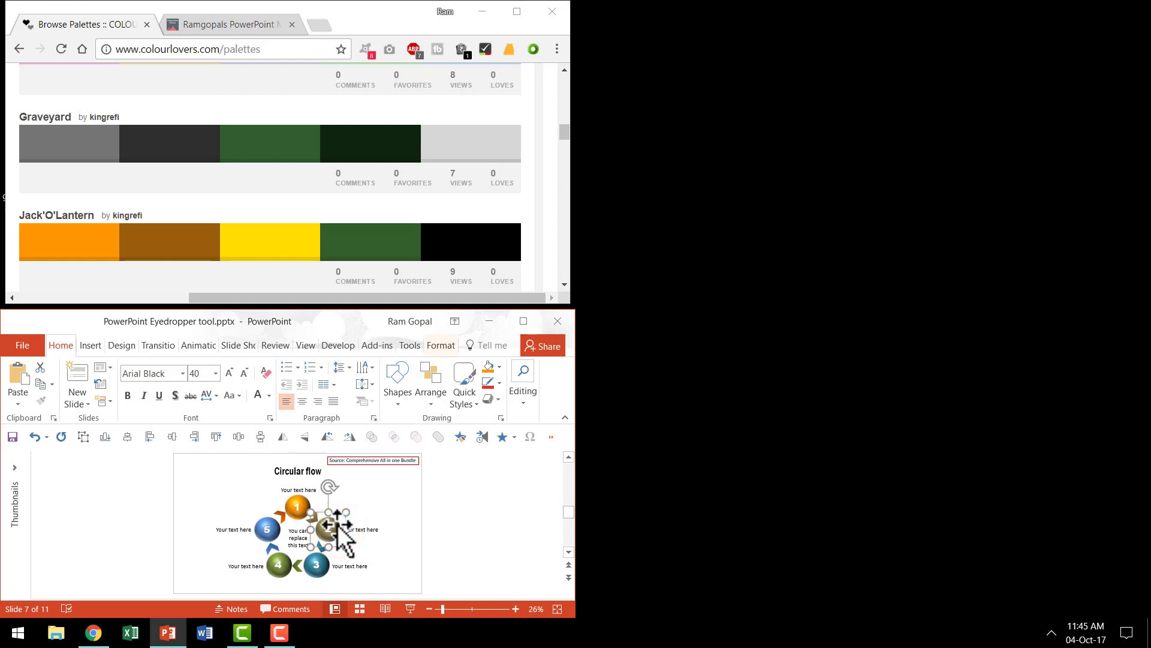
{"action": "left_click", "coordinate": [335, 527]}
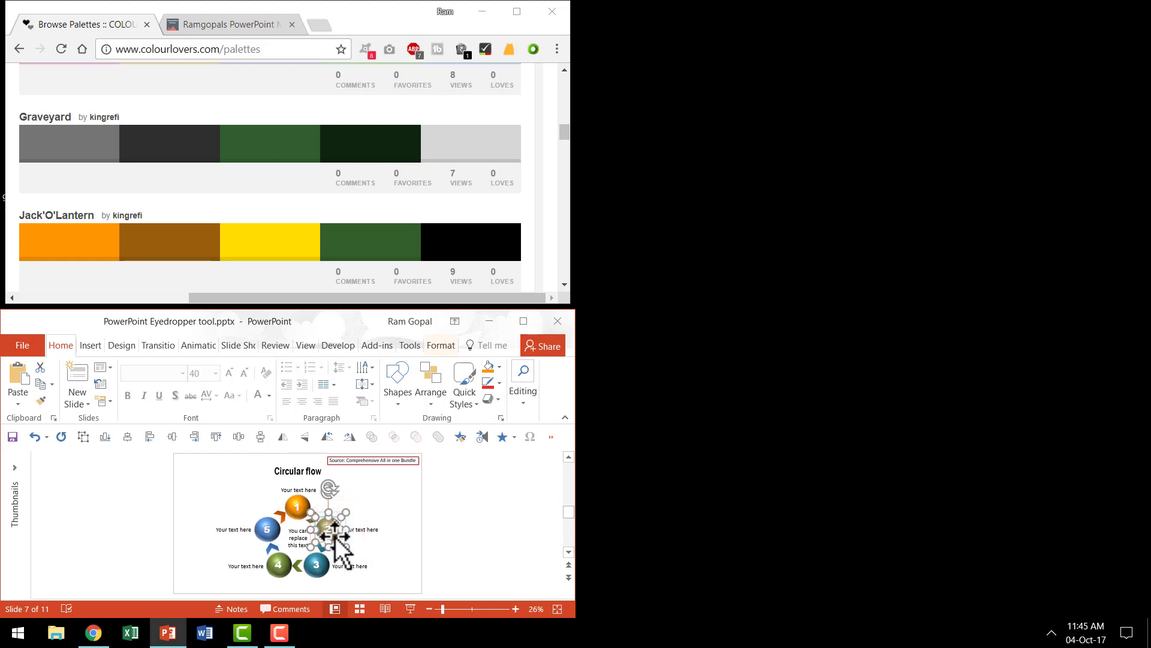
{"action": "left_click", "coordinate": [499, 367]}
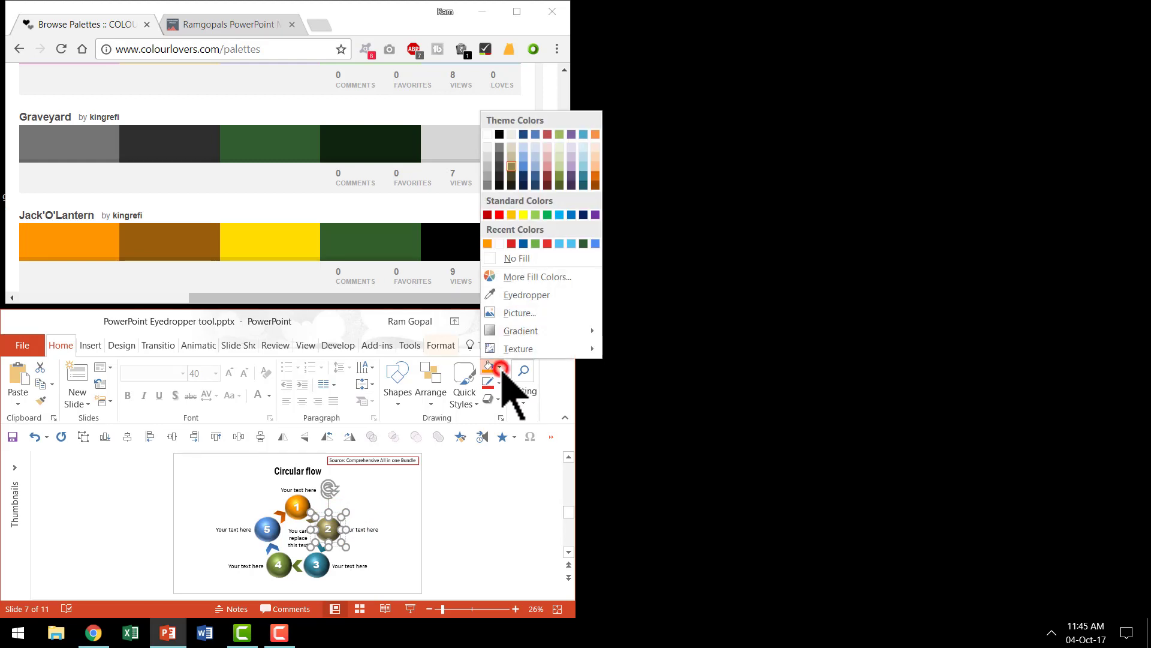
{"action": "left_click", "coordinate": [525, 295]}
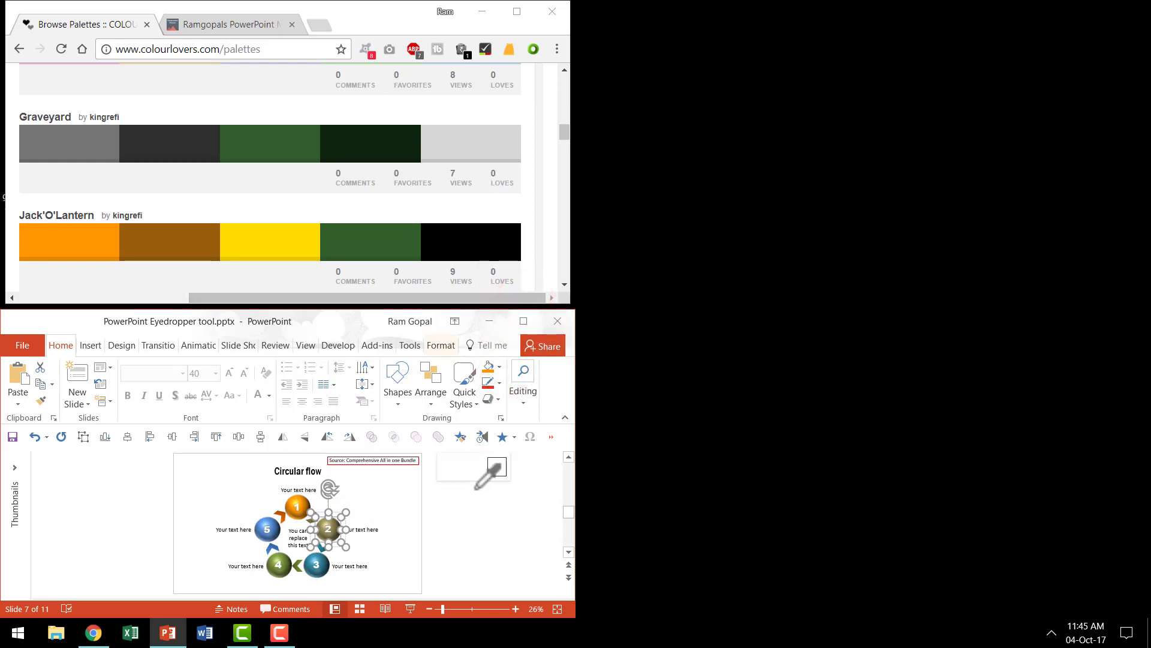
{"action": "left_click_drag", "start_coordinate": [476, 486], "coordinate": [185, 236]}
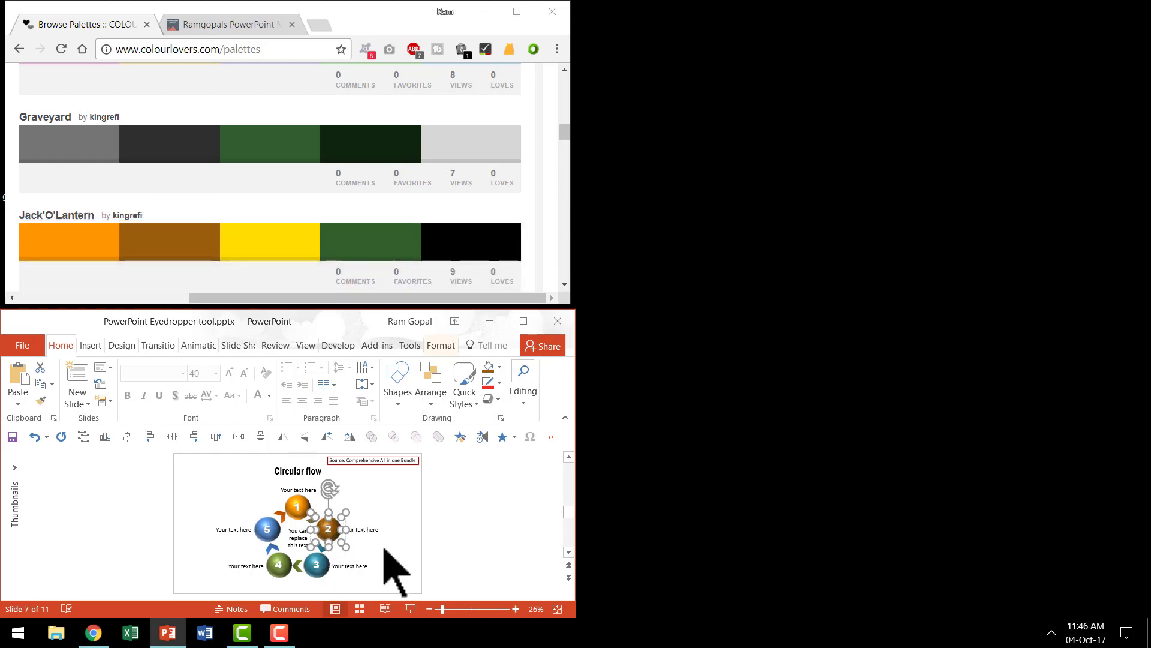
{"action": "left_click", "coordinate": [419, 551]}
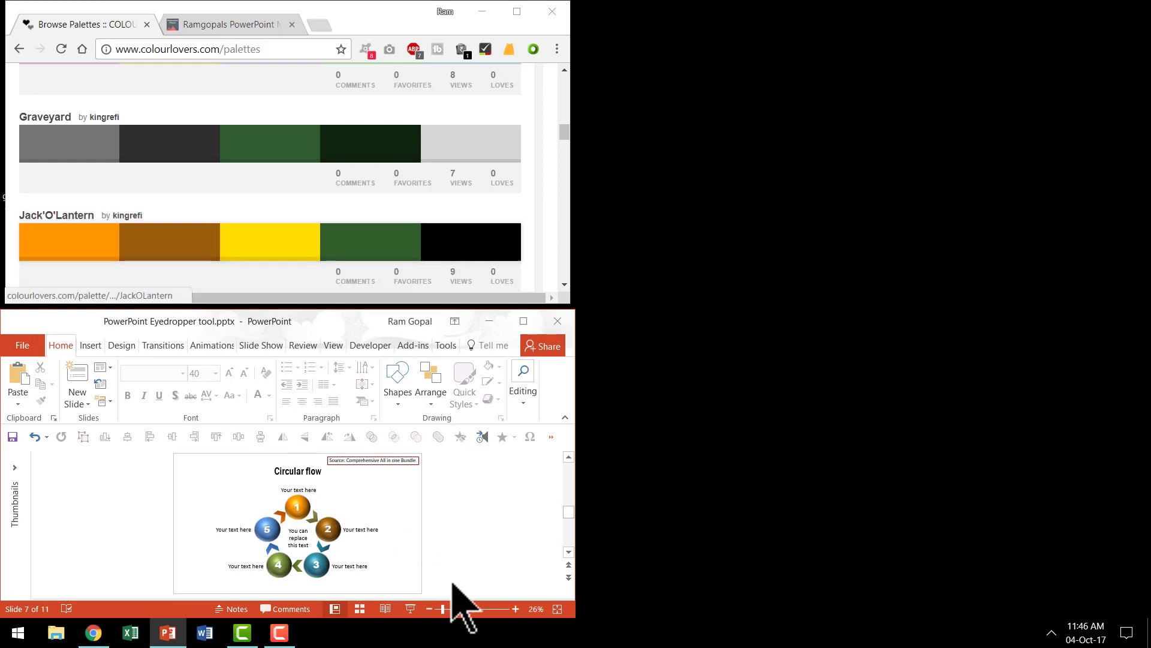
{"action": "left_click", "coordinate": [326, 570]}
- Eyedropper Jack'O'Lantern's yellow onto sphere 3, then maximize the PowerPoint window
{"action": "left_click", "coordinate": [326, 562]}
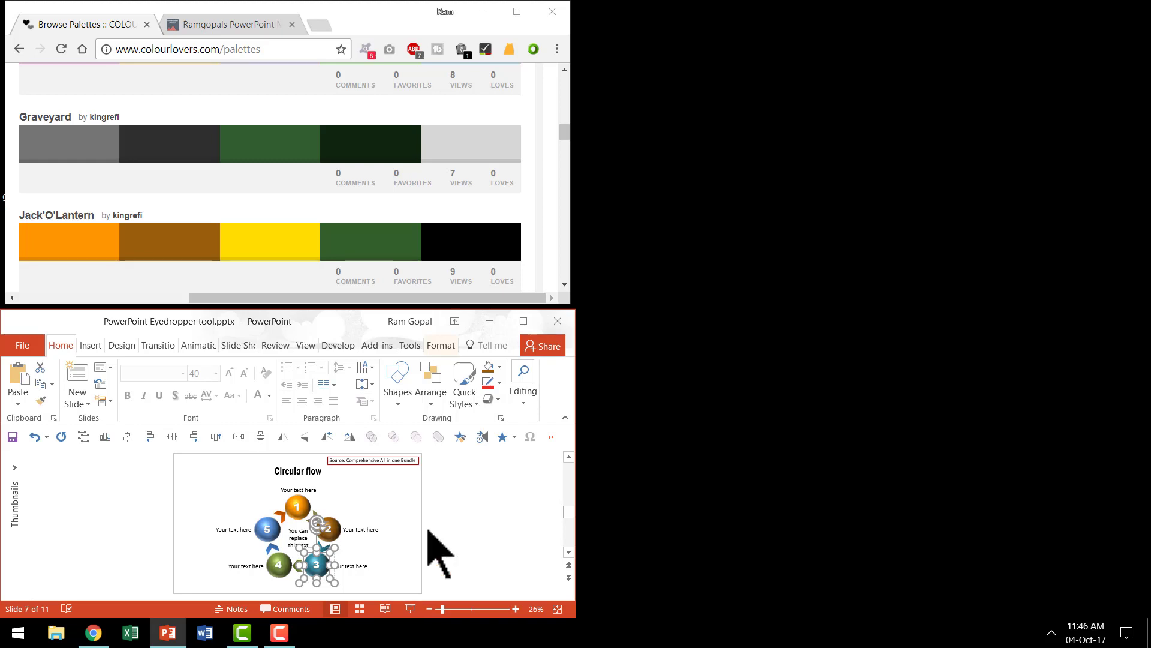
{"action": "left_click", "coordinate": [499, 367]}
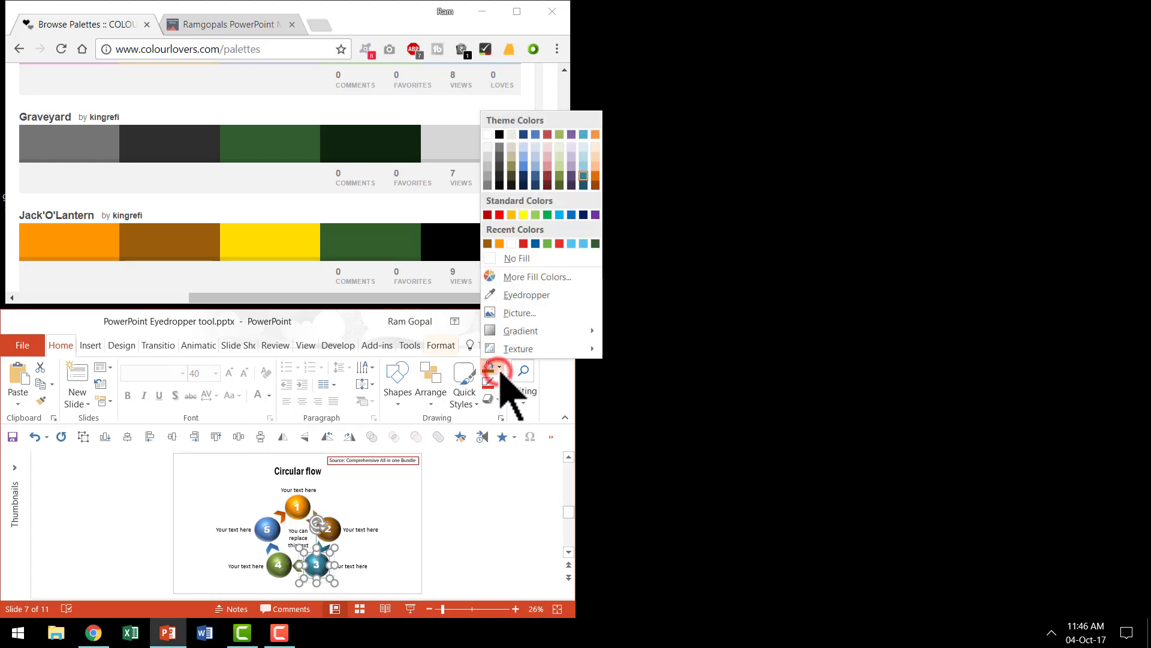
{"action": "left_click", "coordinate": [525, 295]}
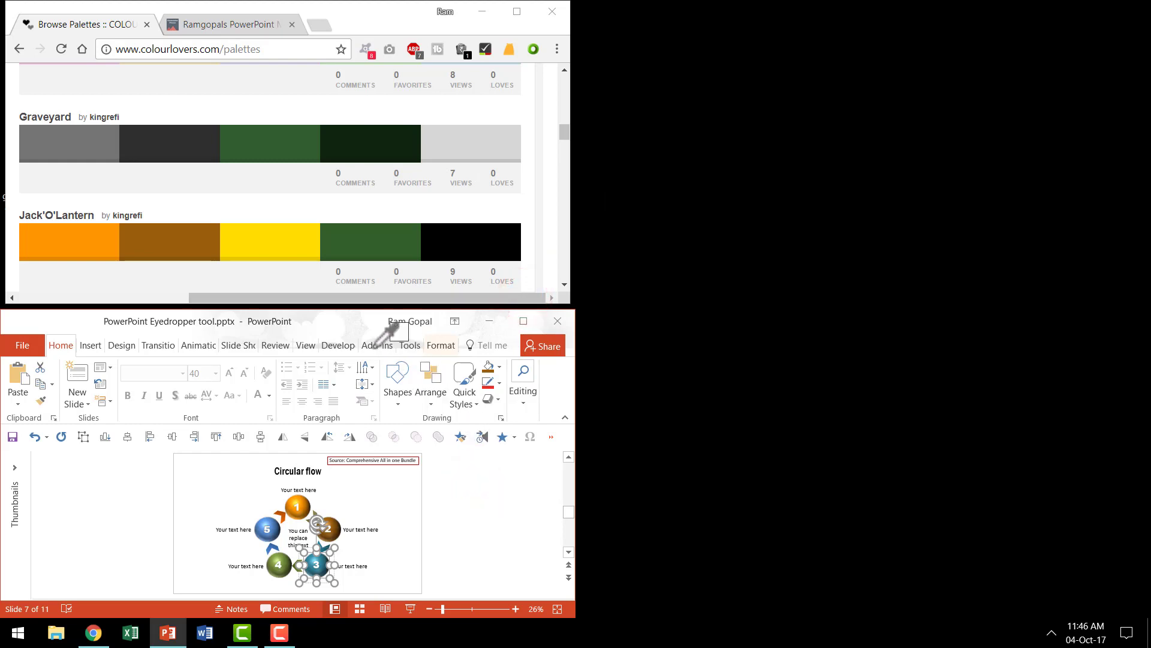
{"action": "left_click", "coordinate": [289, 239]}
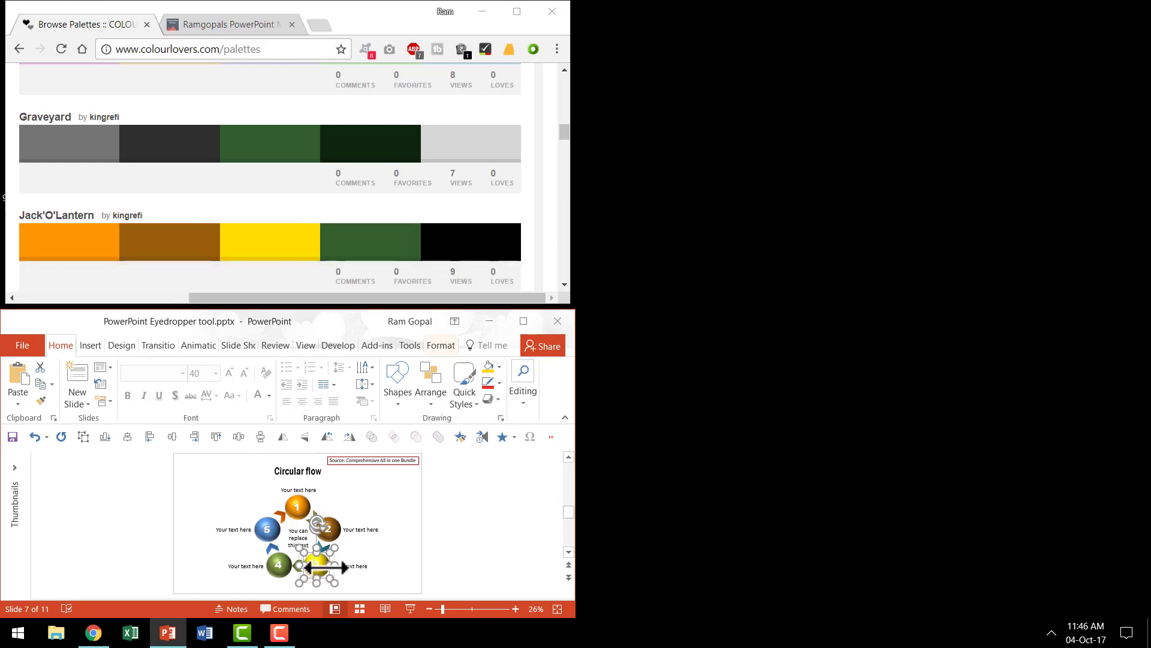
{"action": "left_click", "coordinate": [524, 320]}
{"action": "left_click", "coordinate": [990, 422]}
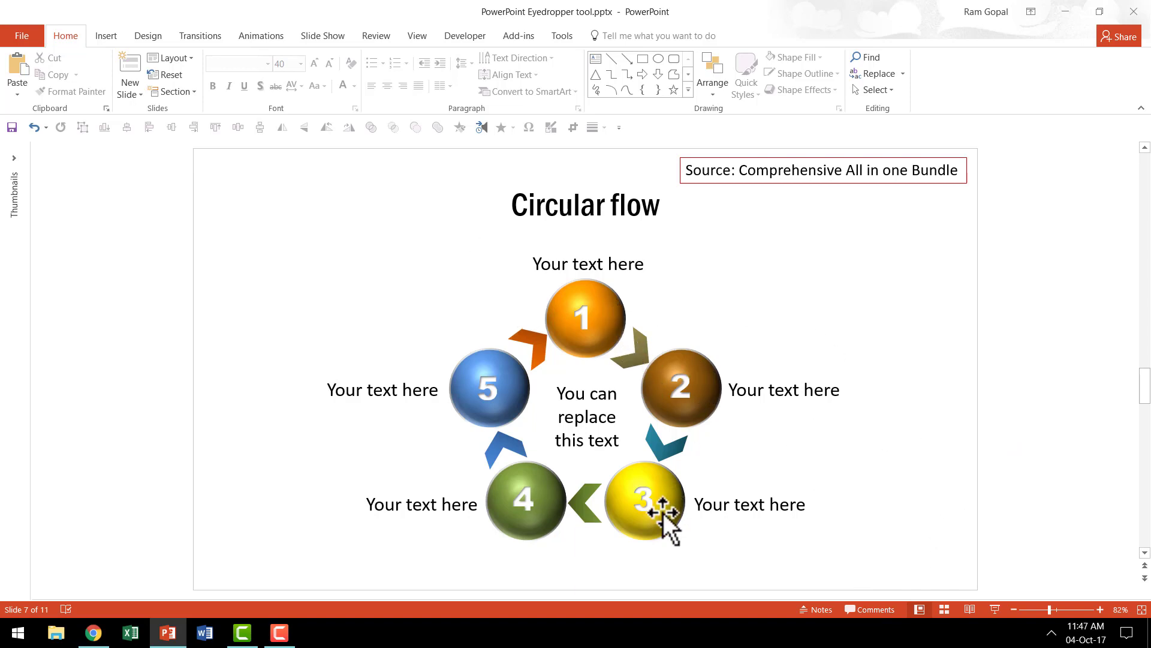
{"action": "left_click", "coordinate": [93, 633]}
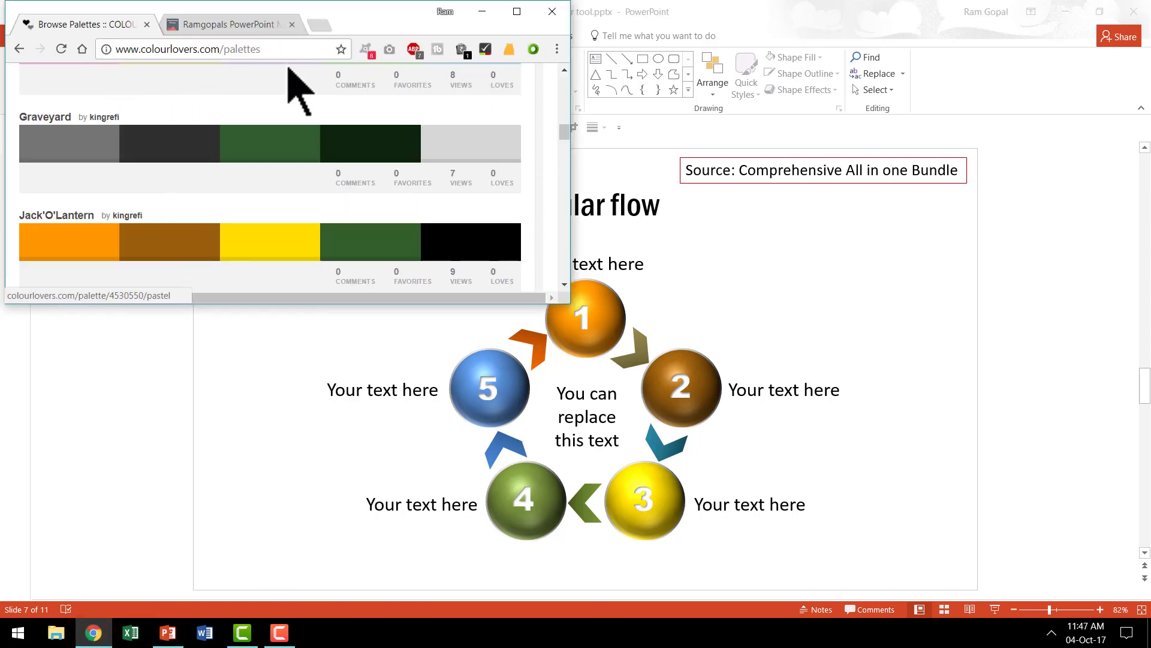
{"action": "left_click", "coordinate": [937, 469]}
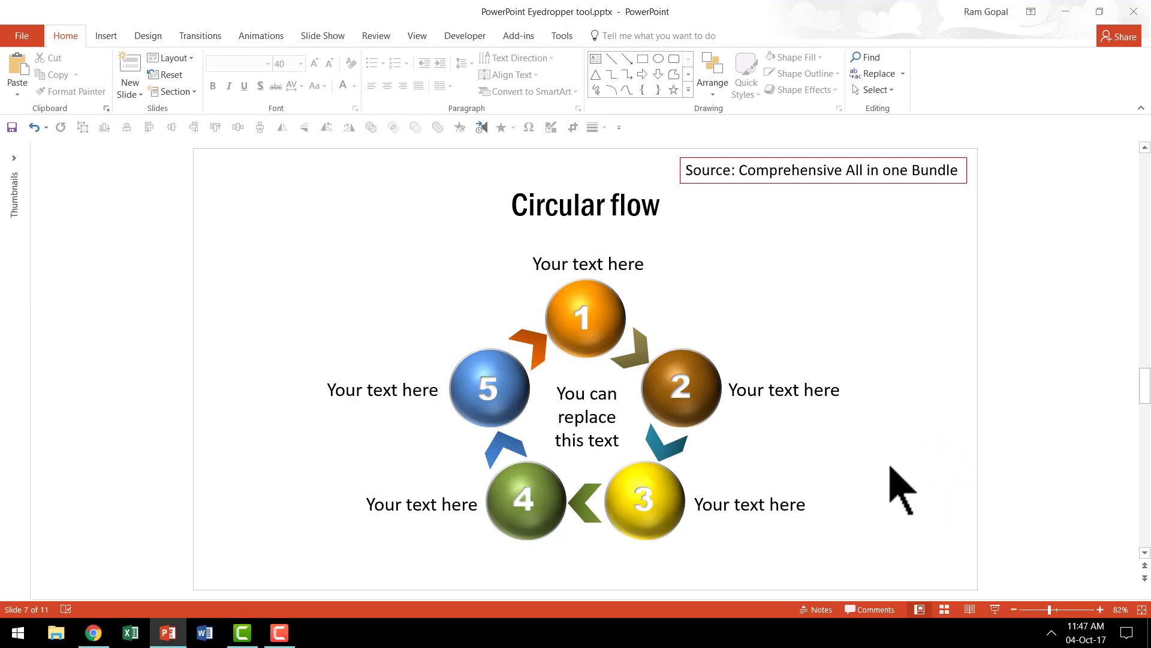
{"action": "key", "text": "Tab"}
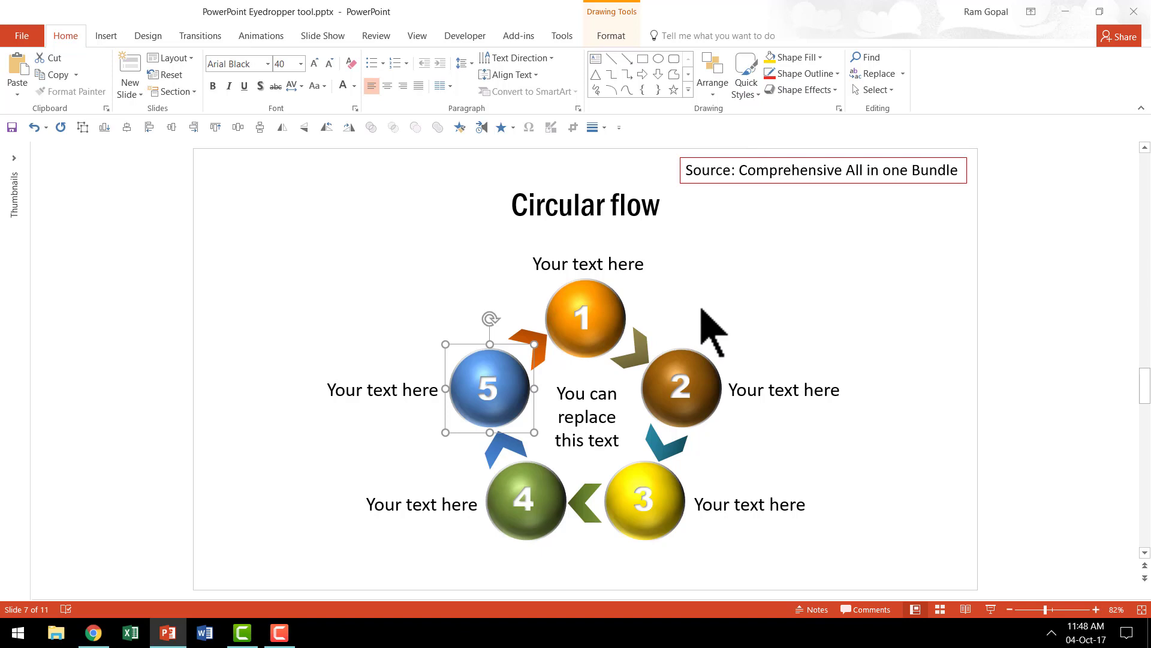
- Fill sphere 5 with the brown from Shape Fill's Recent Colors to match sphere 2
{"action": "left_click", "coordinate": [516, 372]}
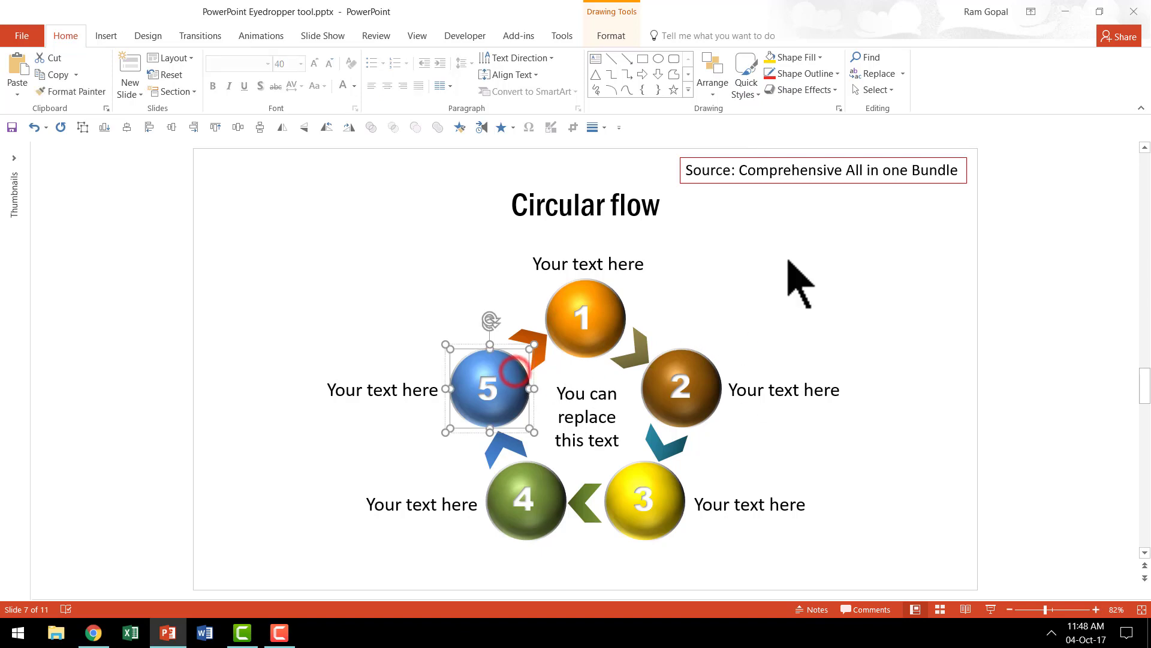
{"action": "left_click", "coordinate": [817, 59]}
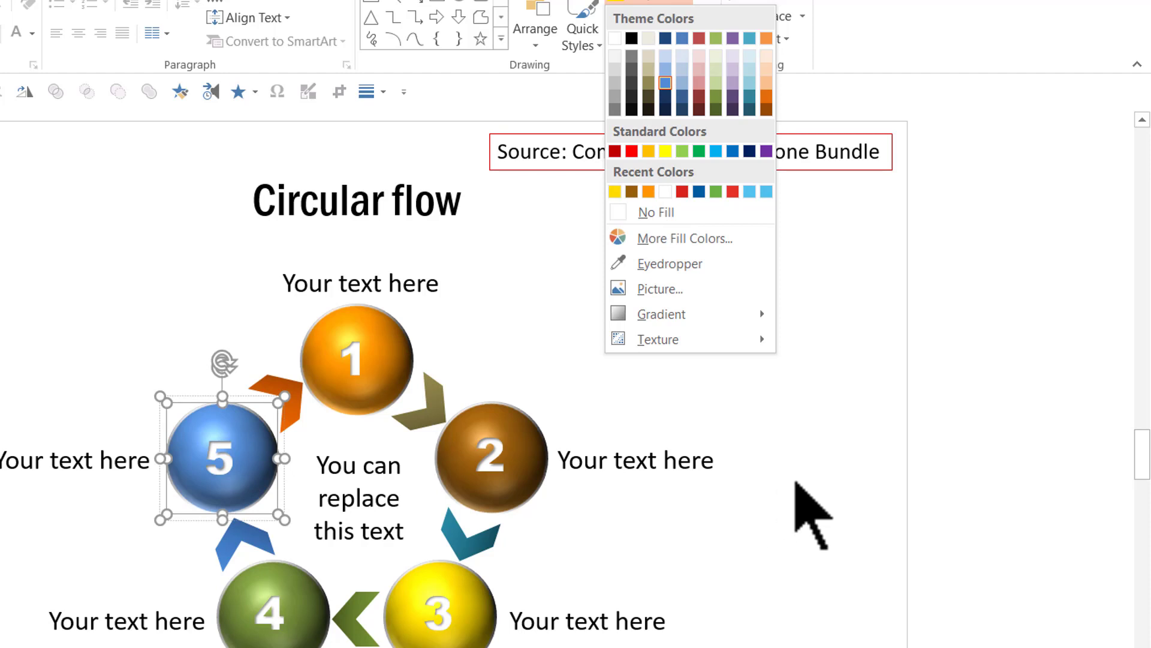
{"action": "left_click", "coordinate": [633, 193]}
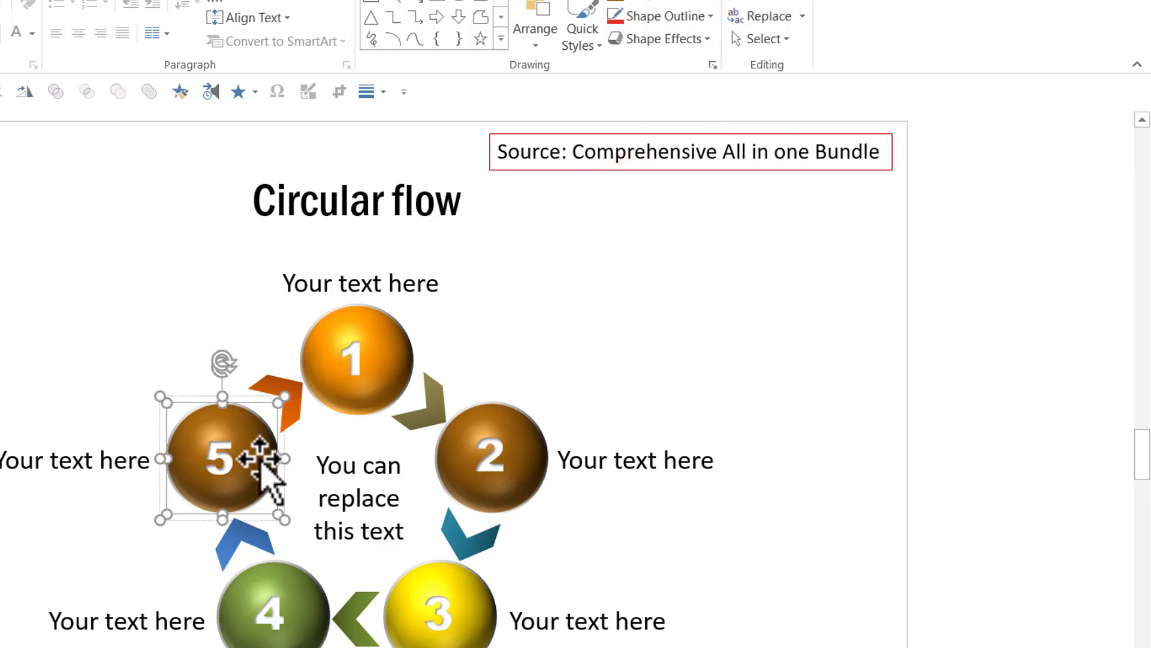
{"action": "left_click", "coordinate": [746, 549]}
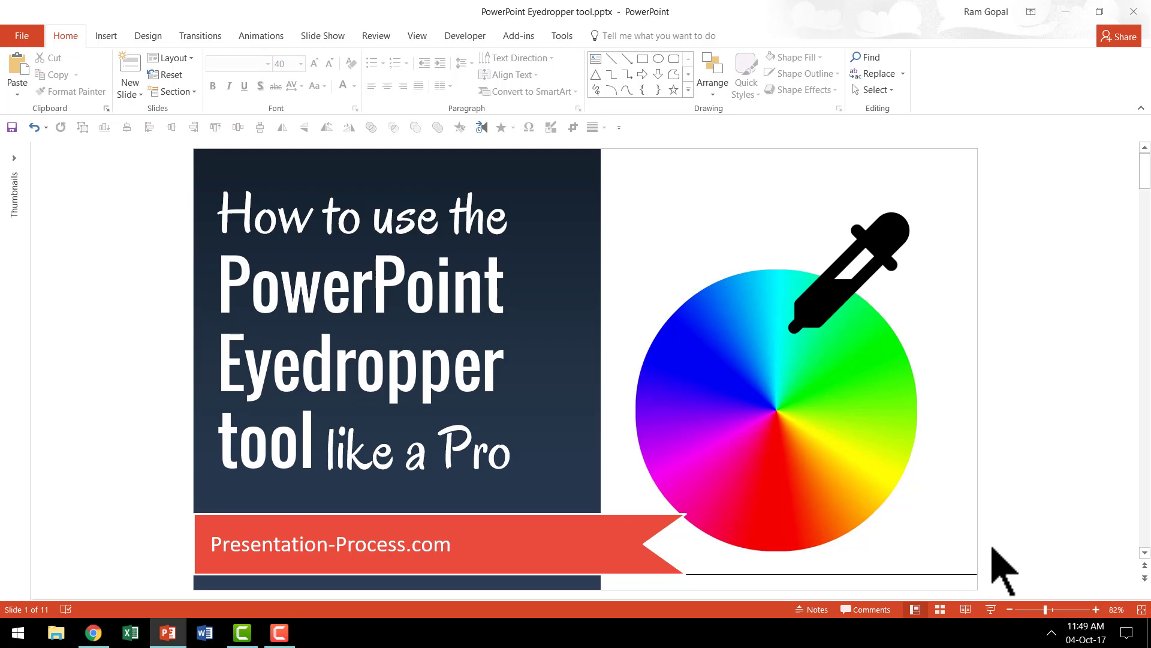
- Scroll forward through slides 2–6 to reach slide 7, Circular flow
{"action": "scroll", "coordinate": [1005, 569], "scroll_direction": "down", "scroll_amount": 1}
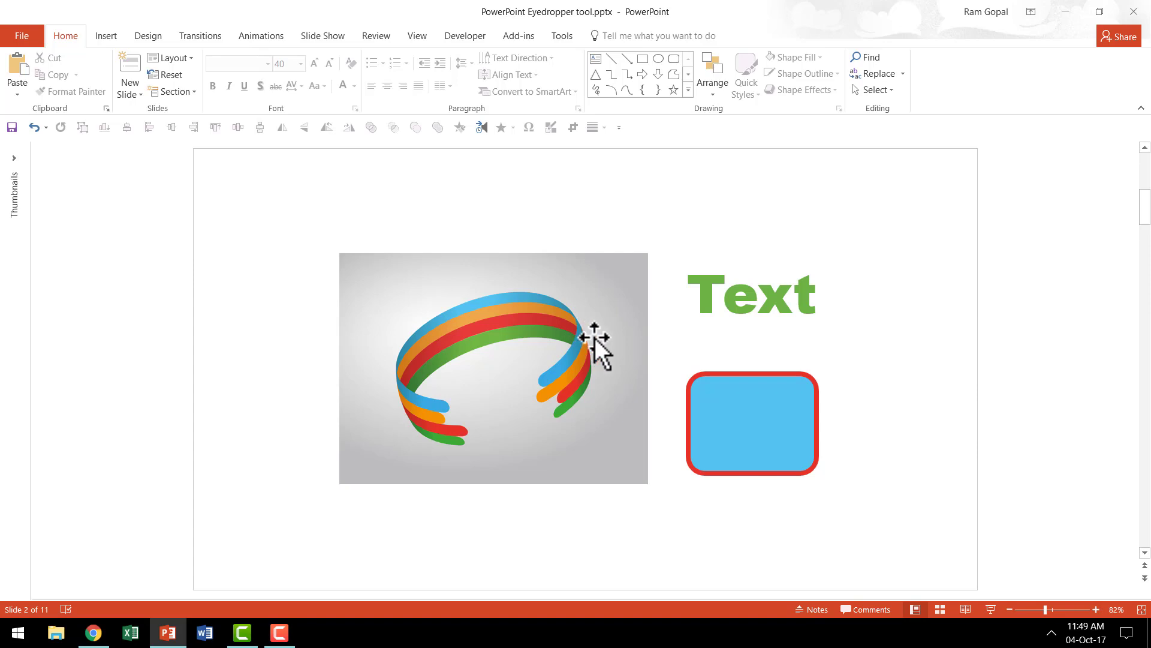
{"action": "scroll", "coordinate": [997, 450], "scroll_direction": "down", "scroll_amount": 1}
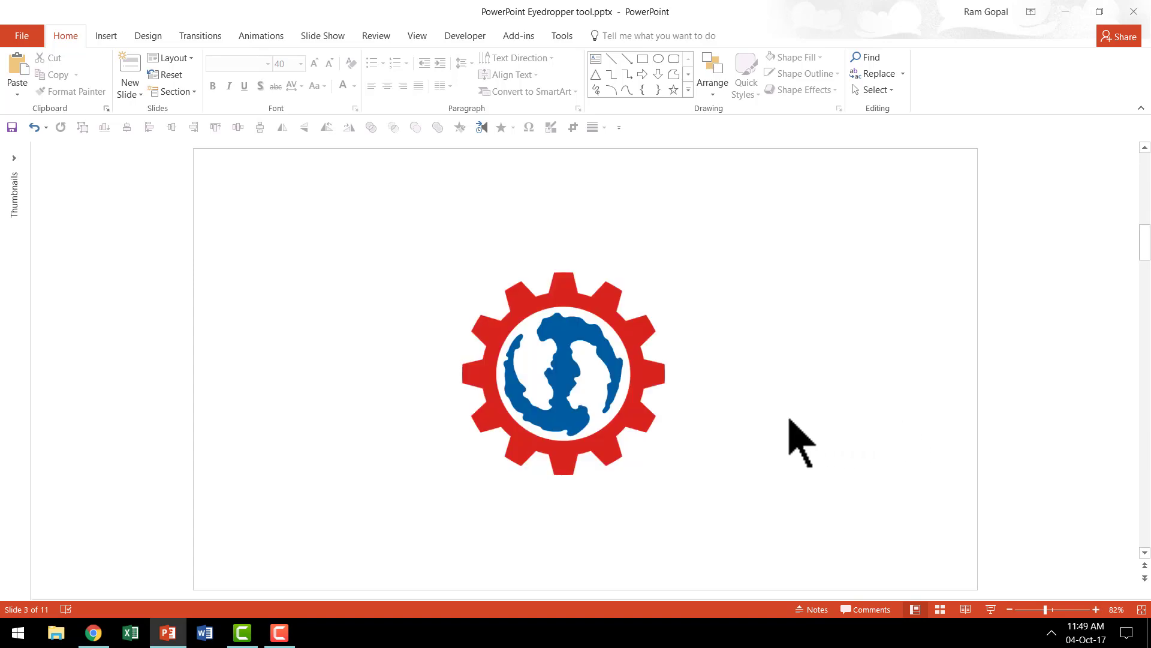
{"action": "scroll", "coordinate": [800, 442], "scroll_direction": "down", "scroll_amount": 1}
{"action": "scroll", "coordinate": [783, 399], "scroll_direction": "up", "scroll_amount": 1}
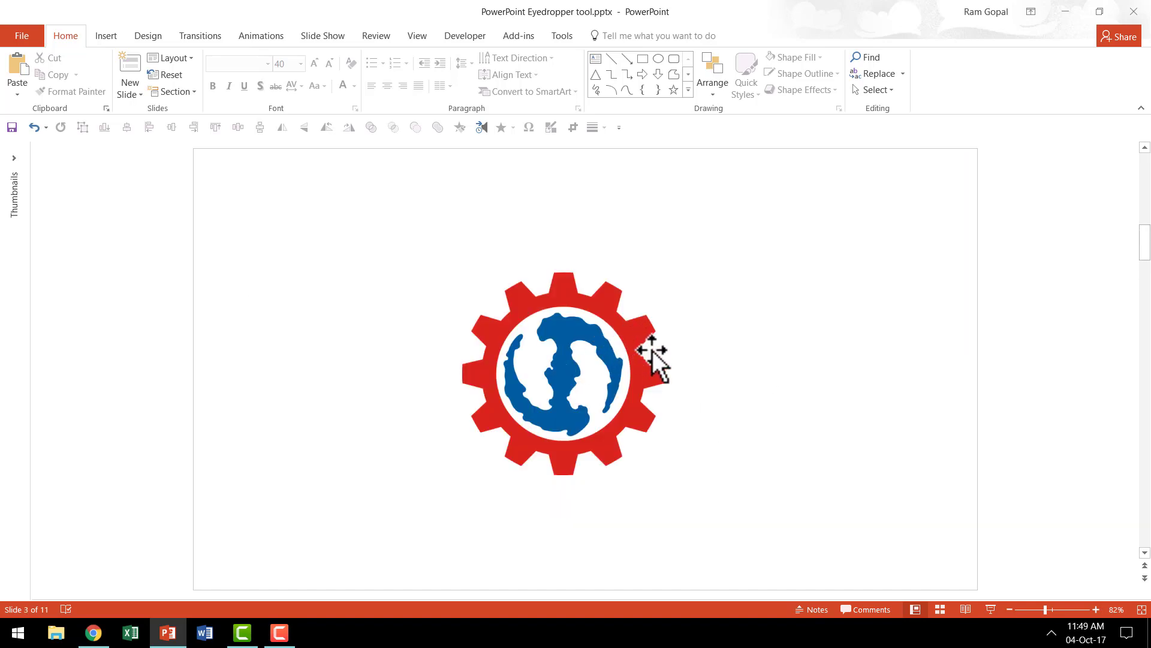
{"action": "scroll", "coordinate": [800, 465], "scroll_direction": "down", "scroll_amount": 1}
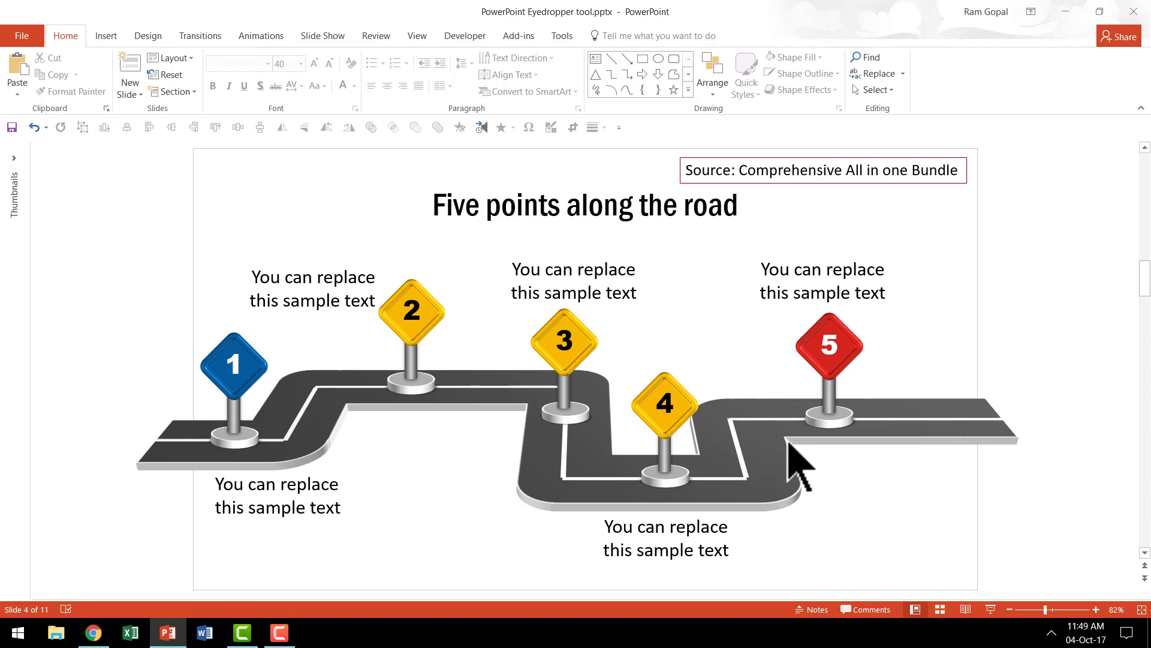
{"action": "scroll", "coordinate": [800, 465], "scroll_direction": "down", "scroll_amount": 1}
{"action": "scroll", "coordinate": [789, 443], "scroll_direction": "down", "scroll_amount": 1}
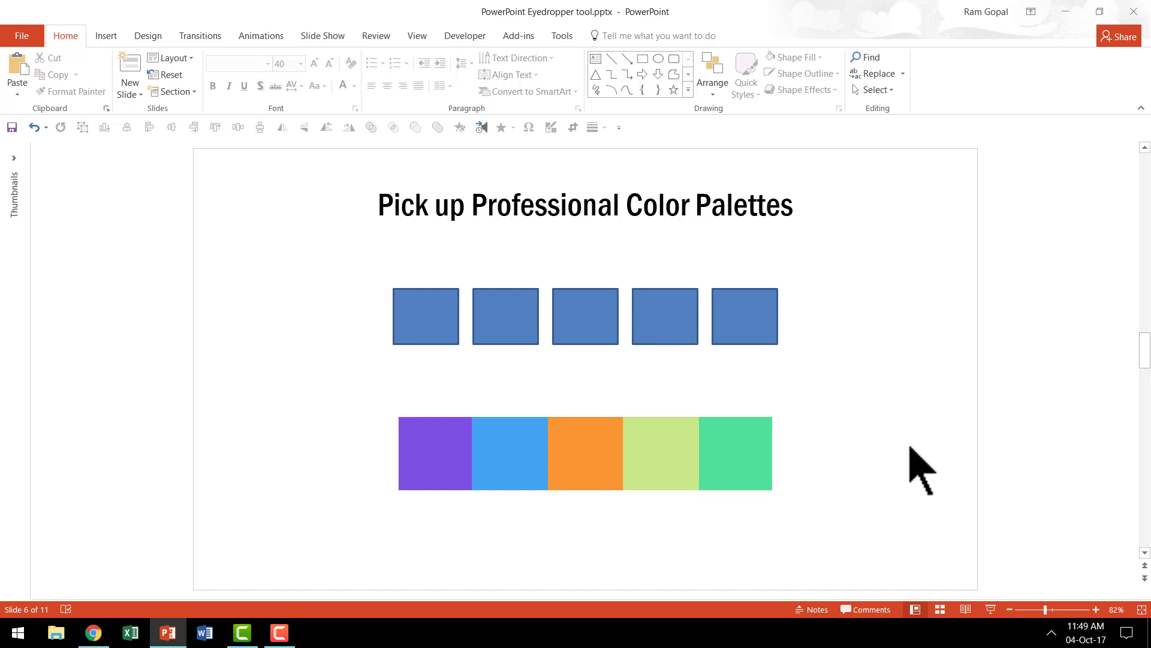
{"action": "scroll", "coordinate": [921, 471], "scroll_direction": "down", "scroll_amount": 1}
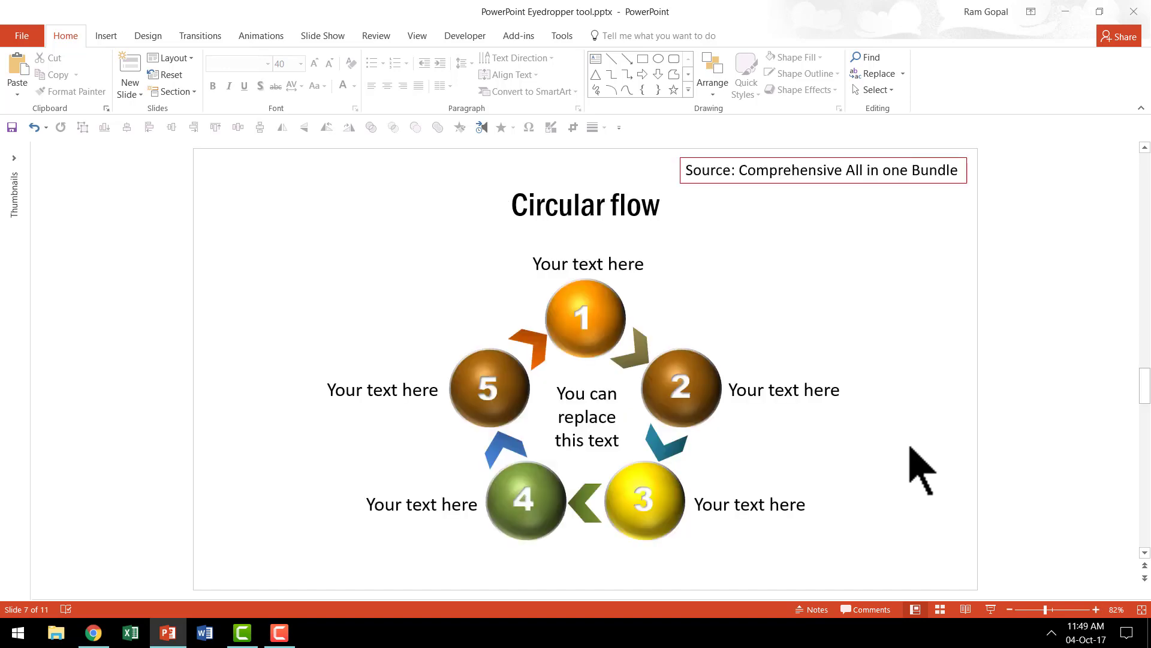